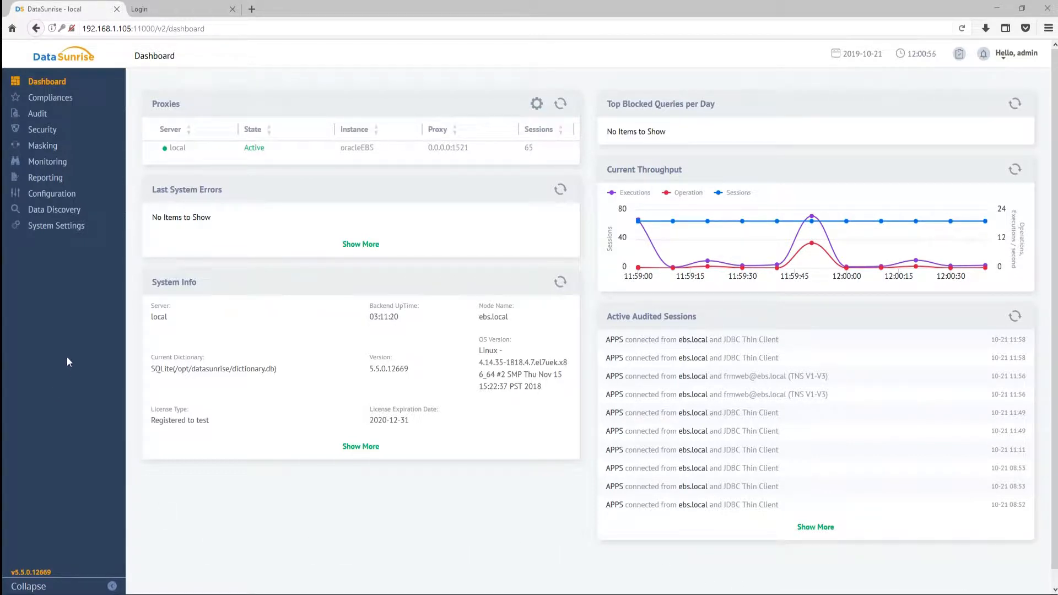
Step: Save the application user capturing settings of the oracleEBS database with capture type ORACLE EBS
mouse_move(75, 196)
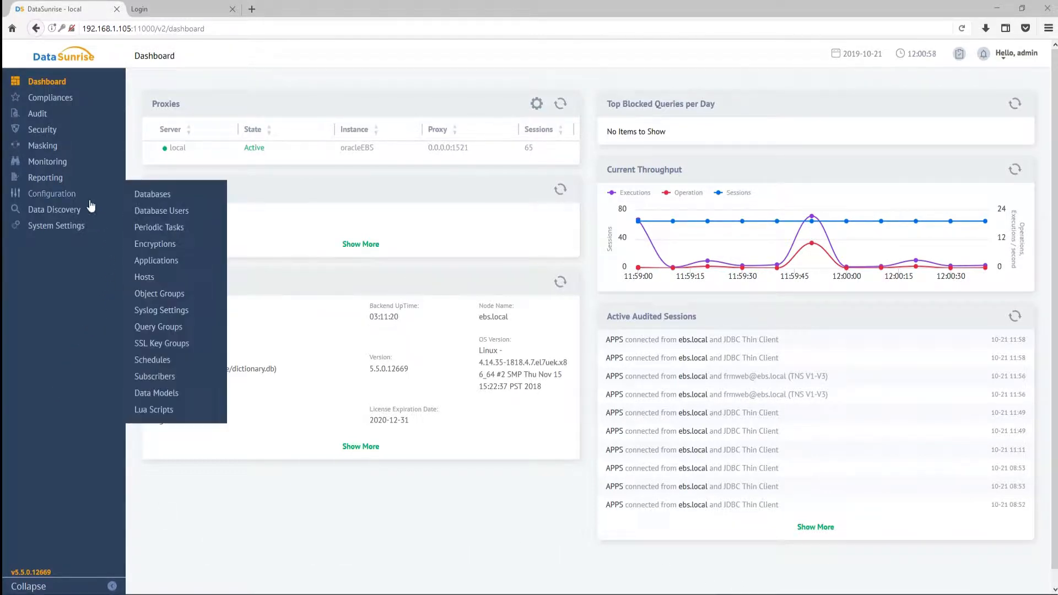
left_click(149, 197)
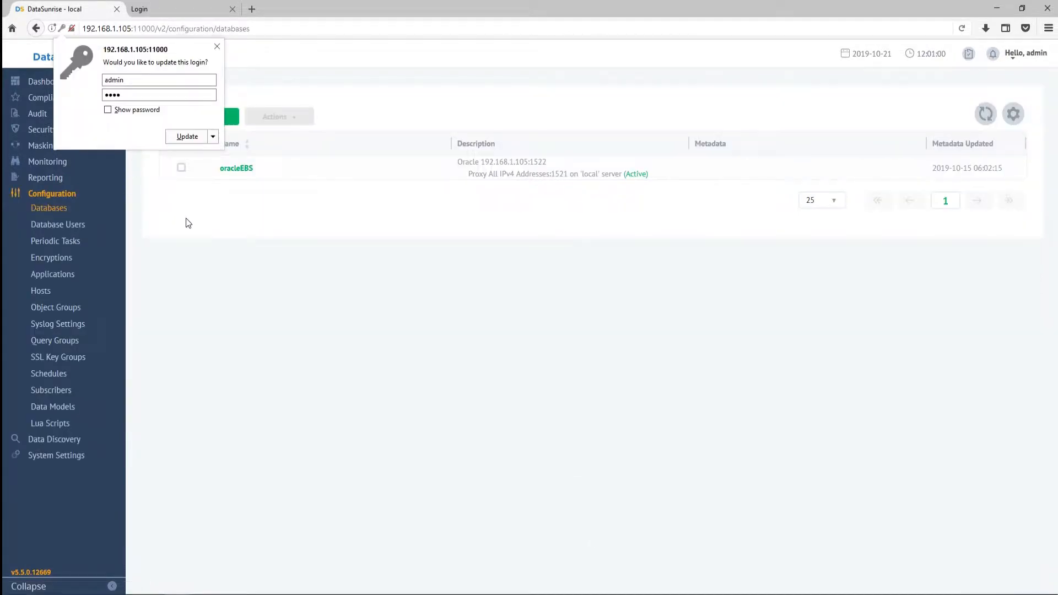
left_click(225, 59)
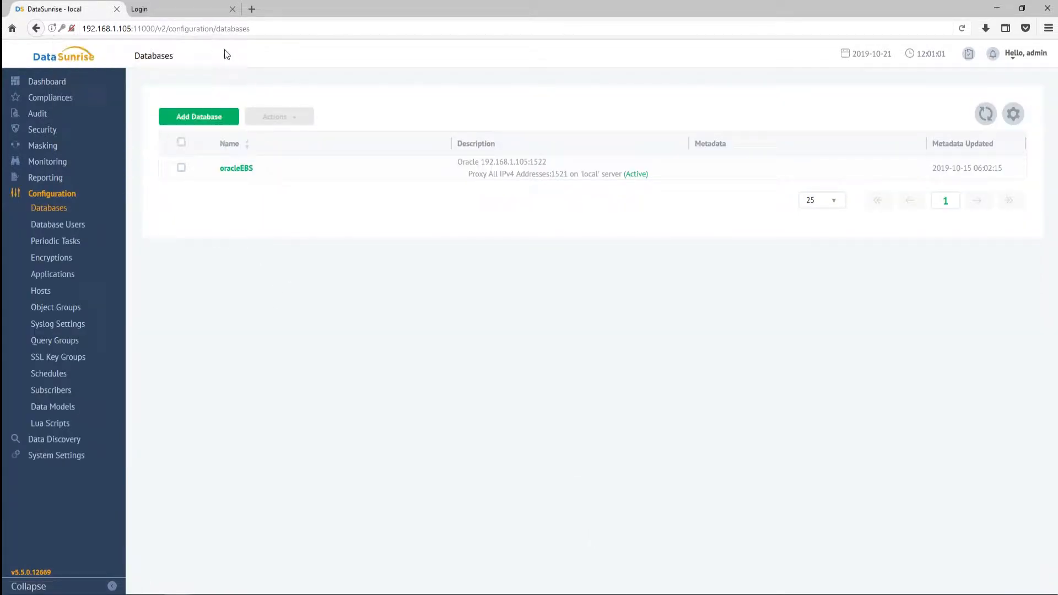
left_click(180, 167)
left_click(269, 121)
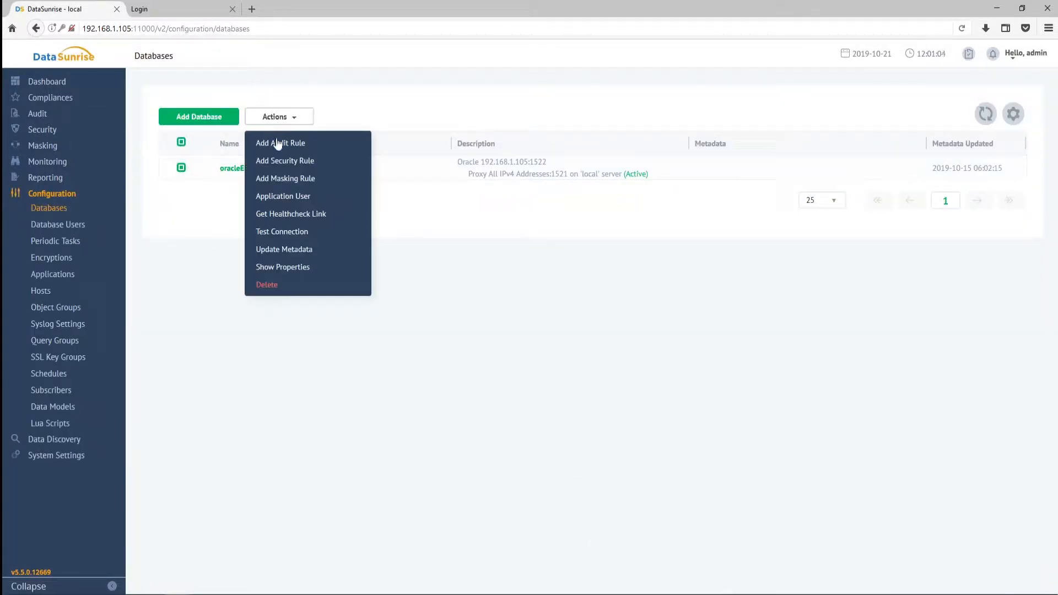
left_click(297, 200)
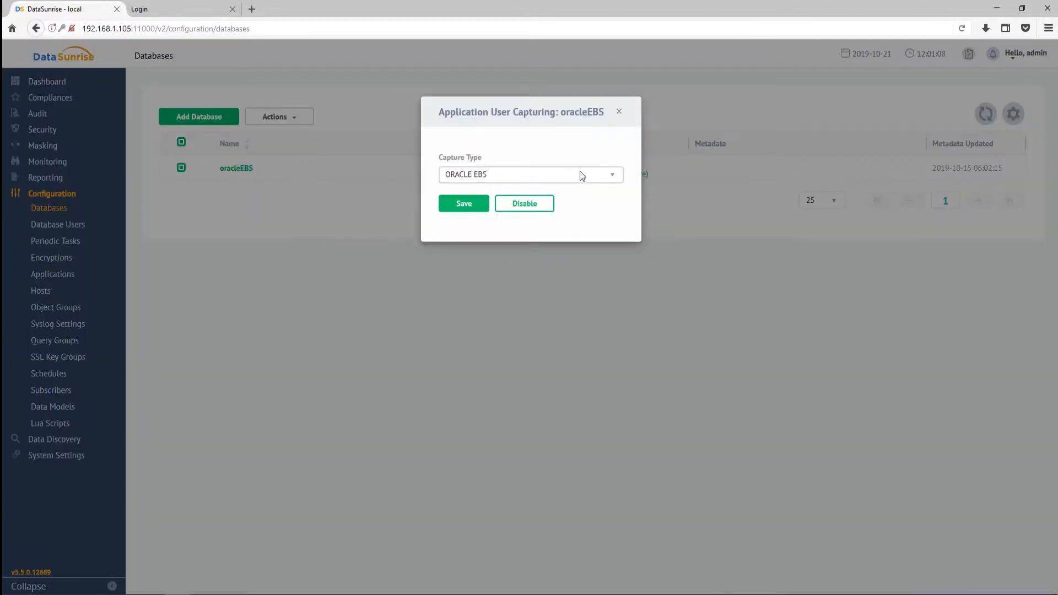
left_click(612, 175)
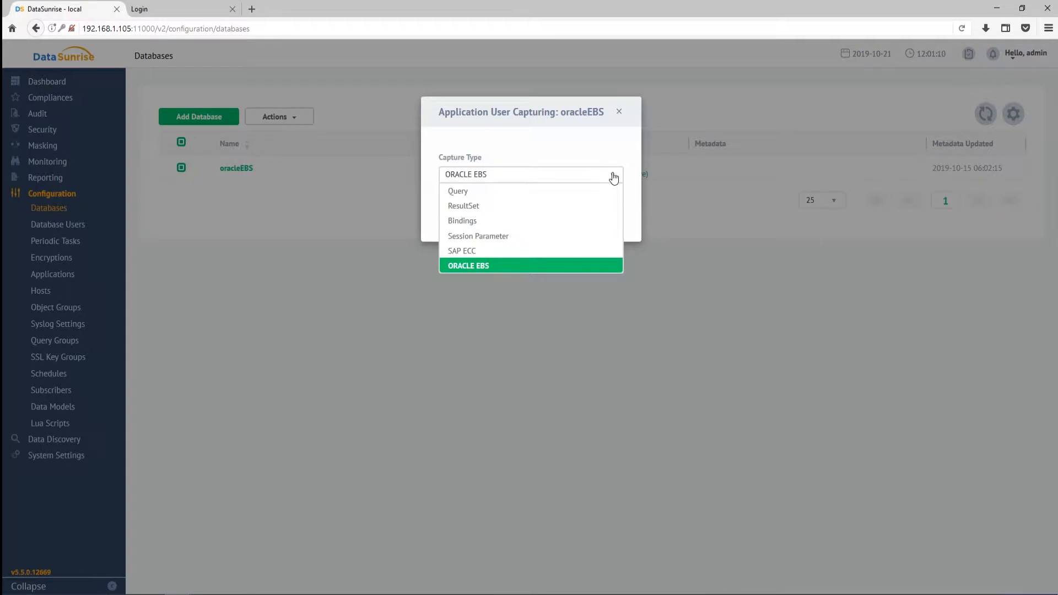
left_click(613, 176)
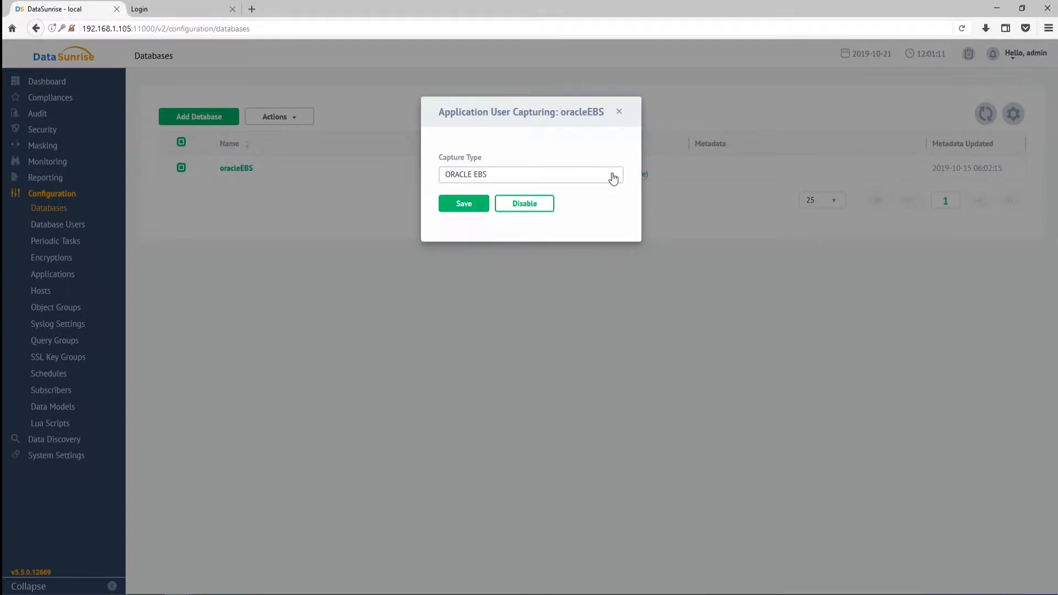
left_click(464, 204)
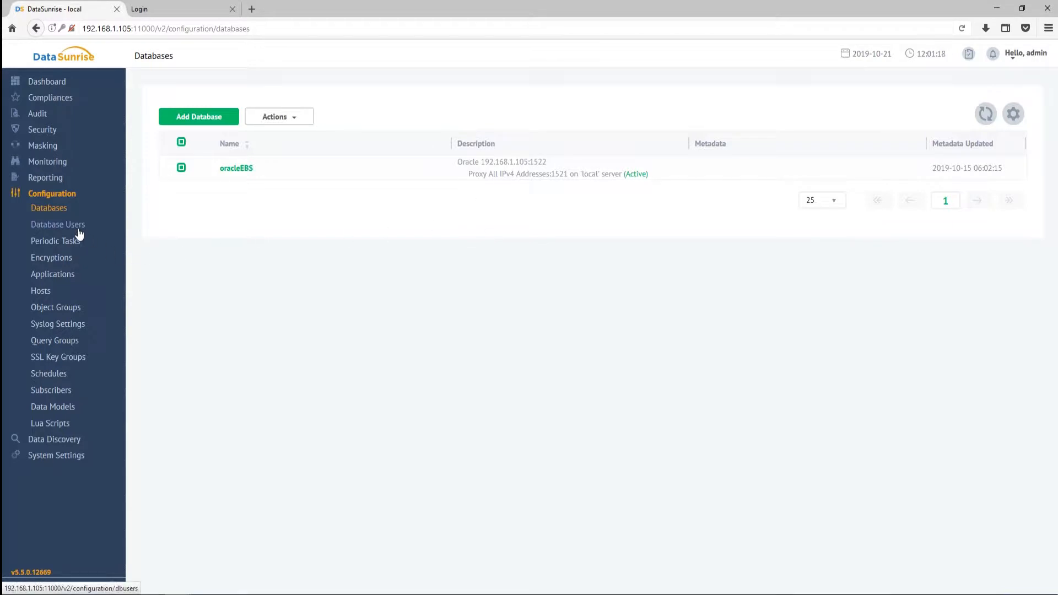
Step: Review the configured database users and the list of audit rules
left_click(79, 231)
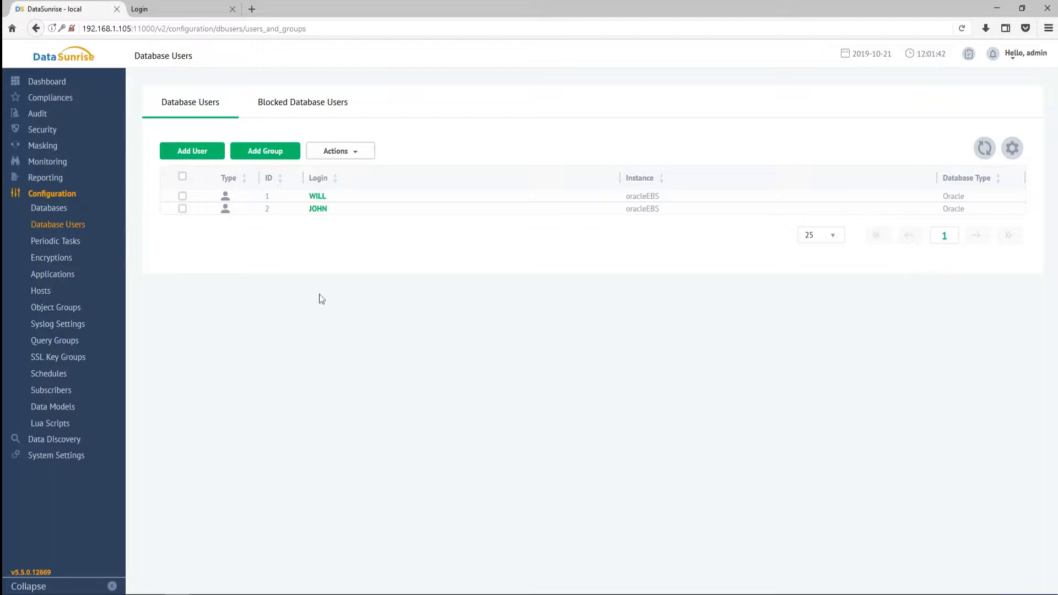
mouse_move(61, 115)
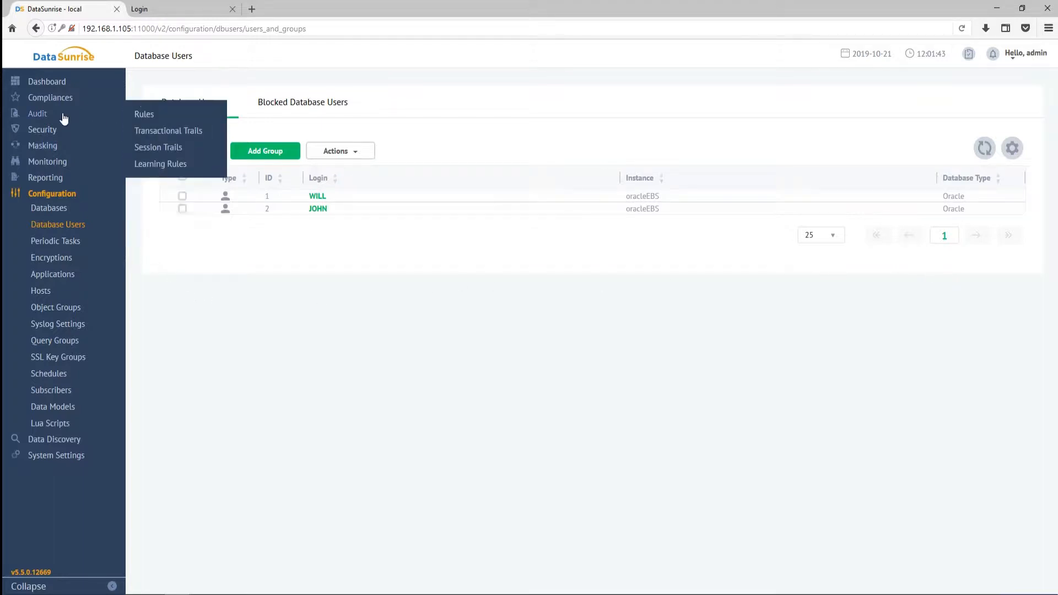
left_click(142, 121)
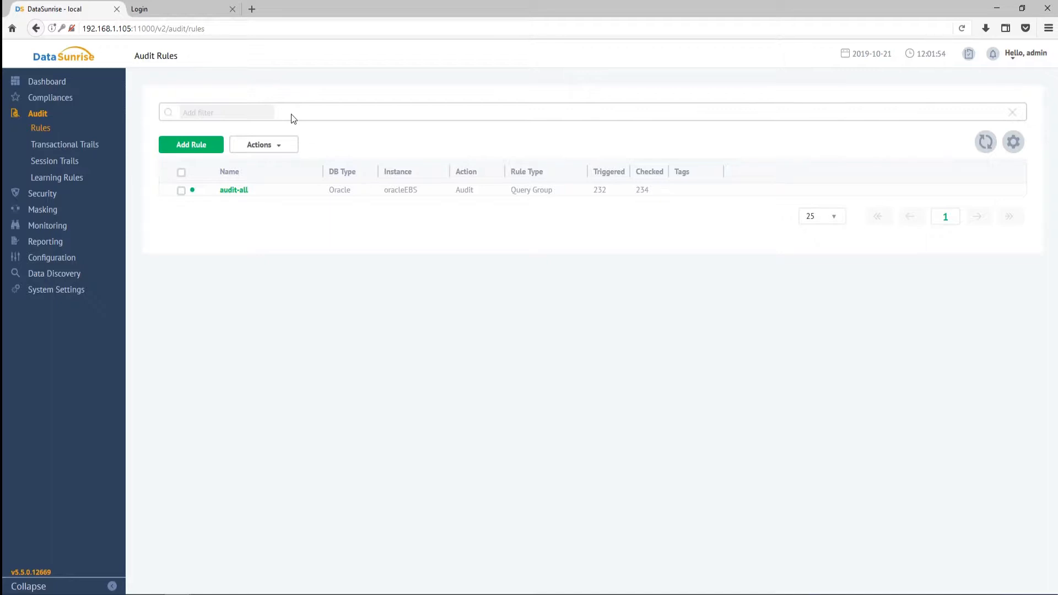
Step: Examine the session filter, columns to mask and masking method of the dynamic masking rule mask_per_people_v, and return to the dashboard
mouse_move(105, 215)
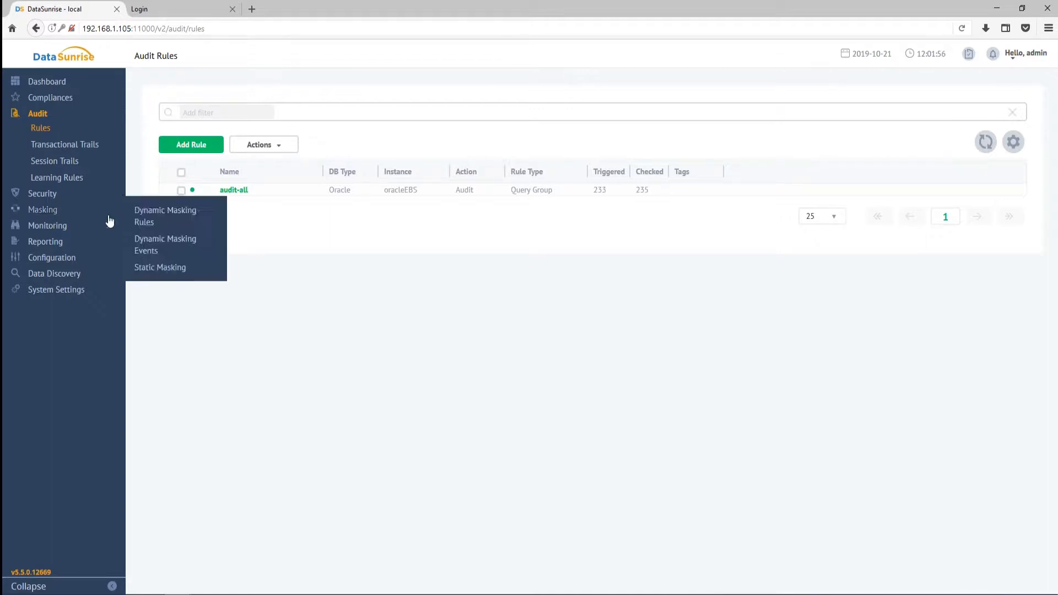
left_click(146, 217)
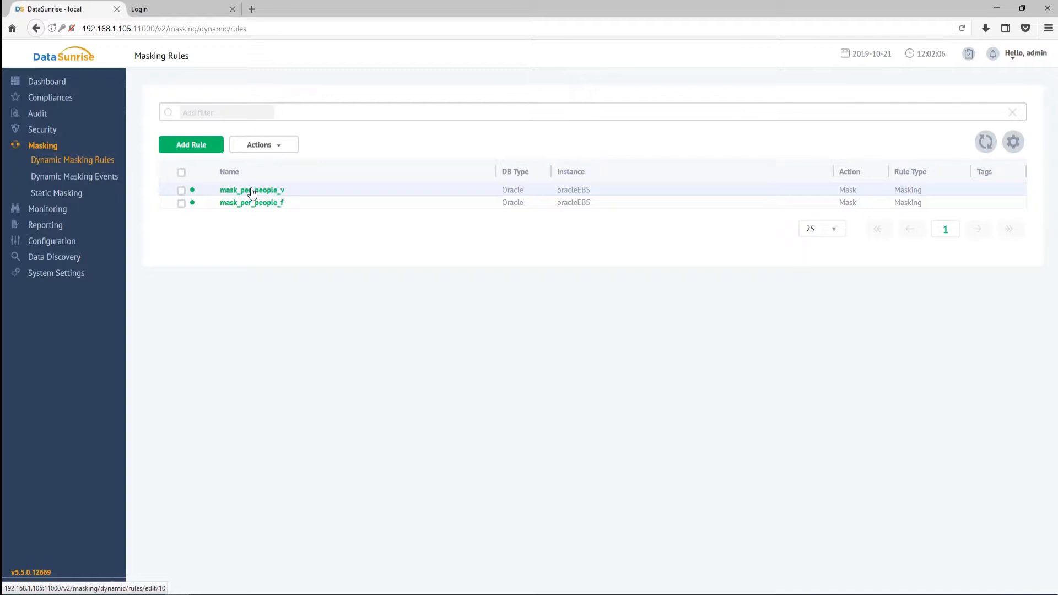
left_click(252, 191)
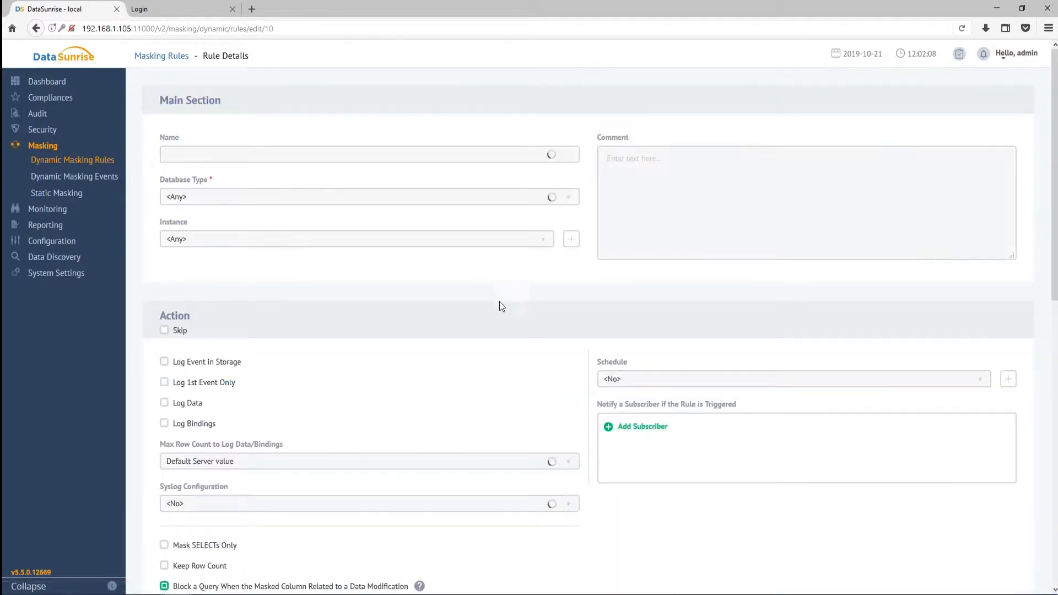
scroll(477, 314, "down", 1)
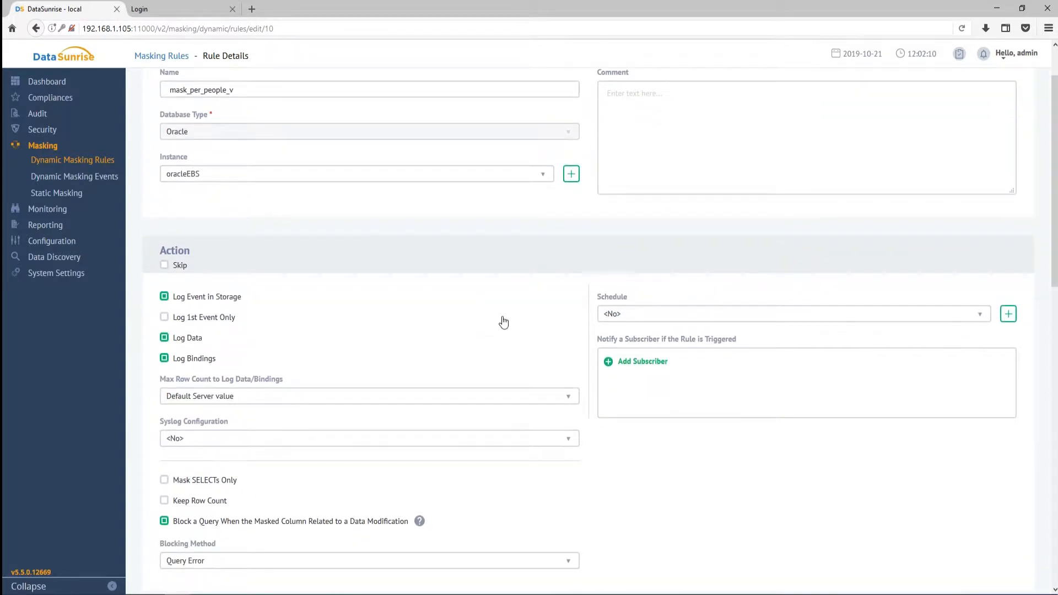
scroll(510, 325, "down", 2)
scroll(513, 325, "down", 5)
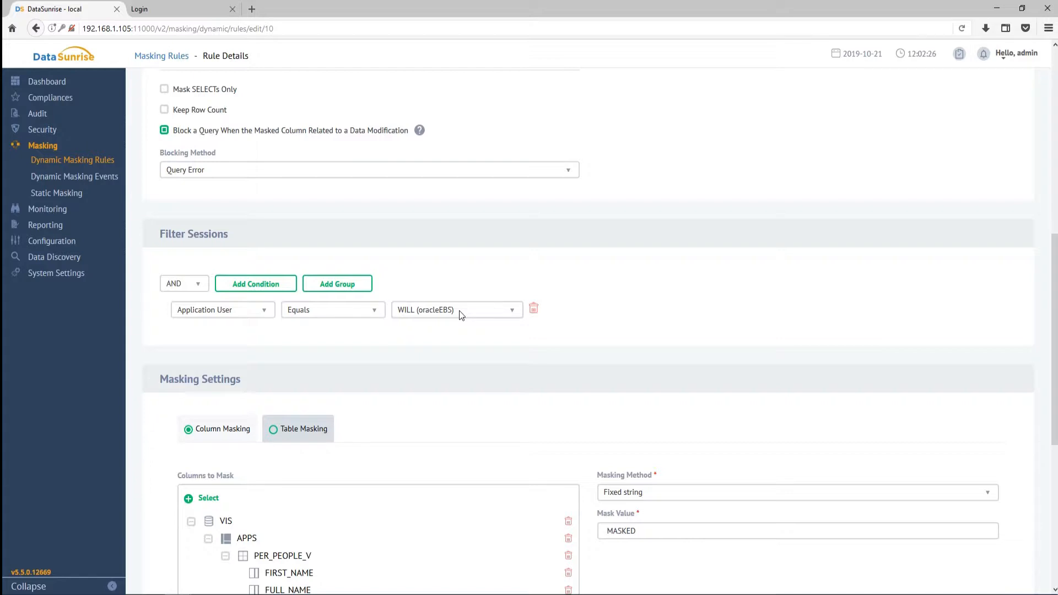
scroll(429, 363, "down", 3)
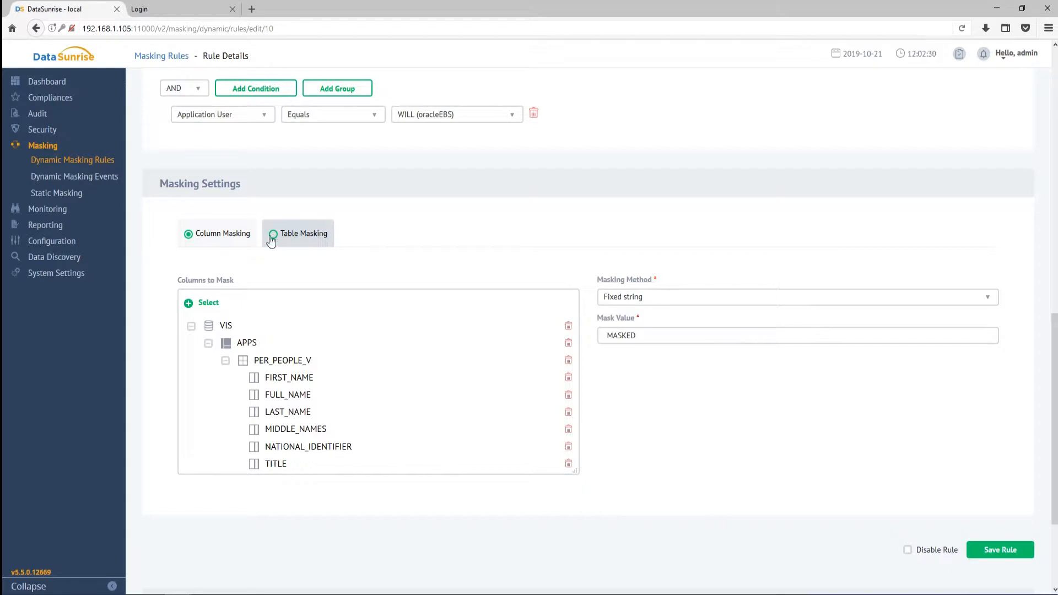
left_click(48, 82)
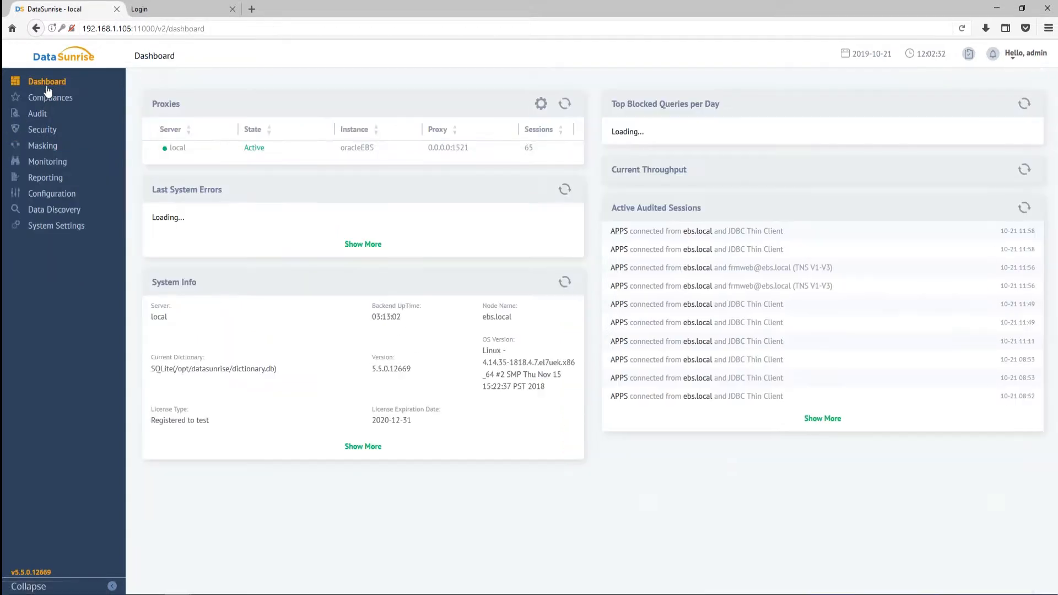
Step: Switch to Oracle E-Business Suite, log in with the prefilled credentials and launch Enter Personal Information, accepting the Java security risk
left_click(176, 8)
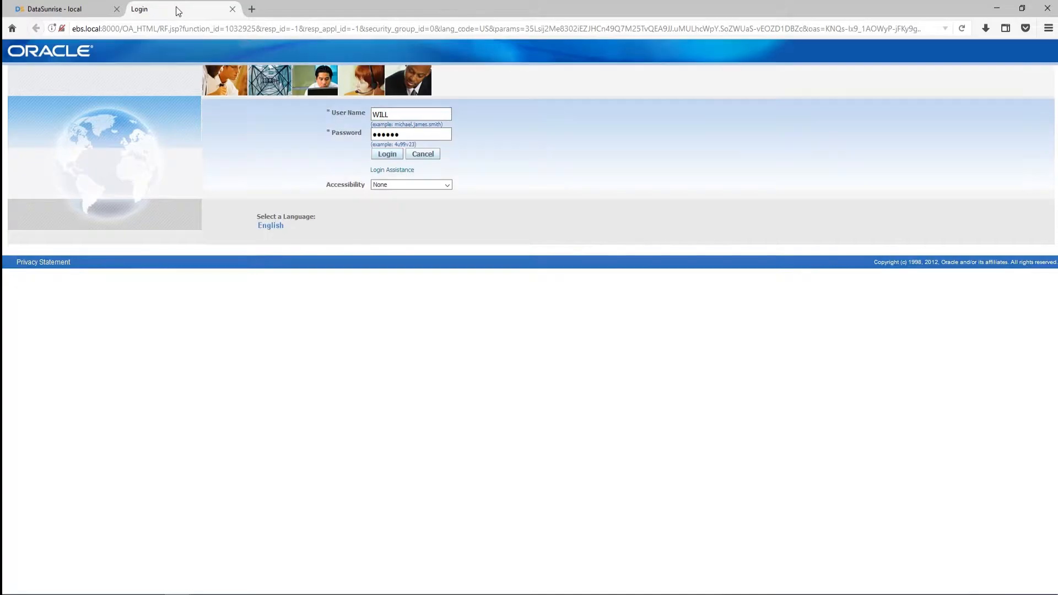
left_click(387, 155)
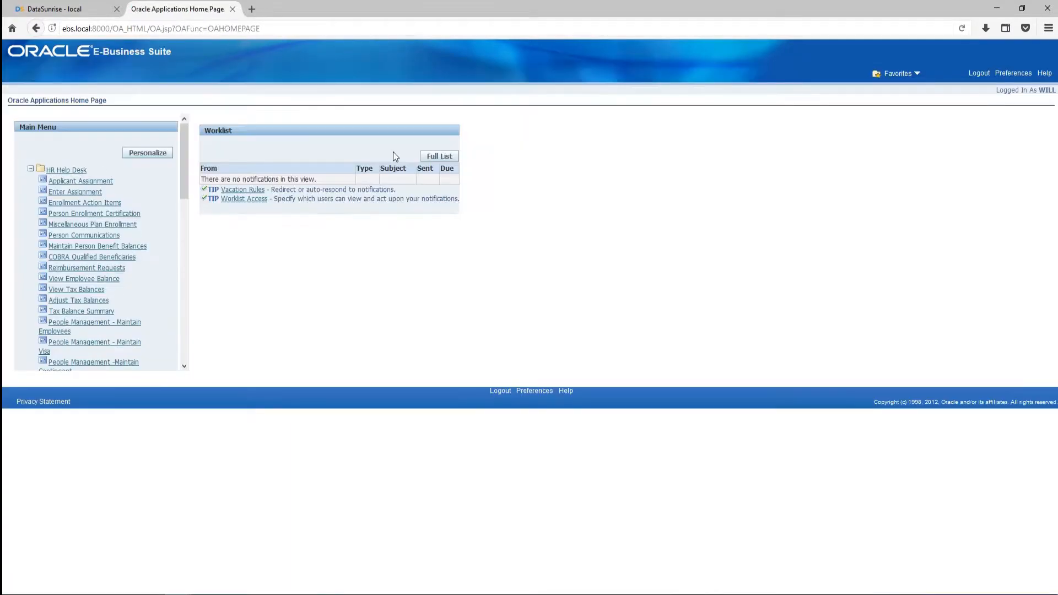
scroll(66, 265, "down", 10)
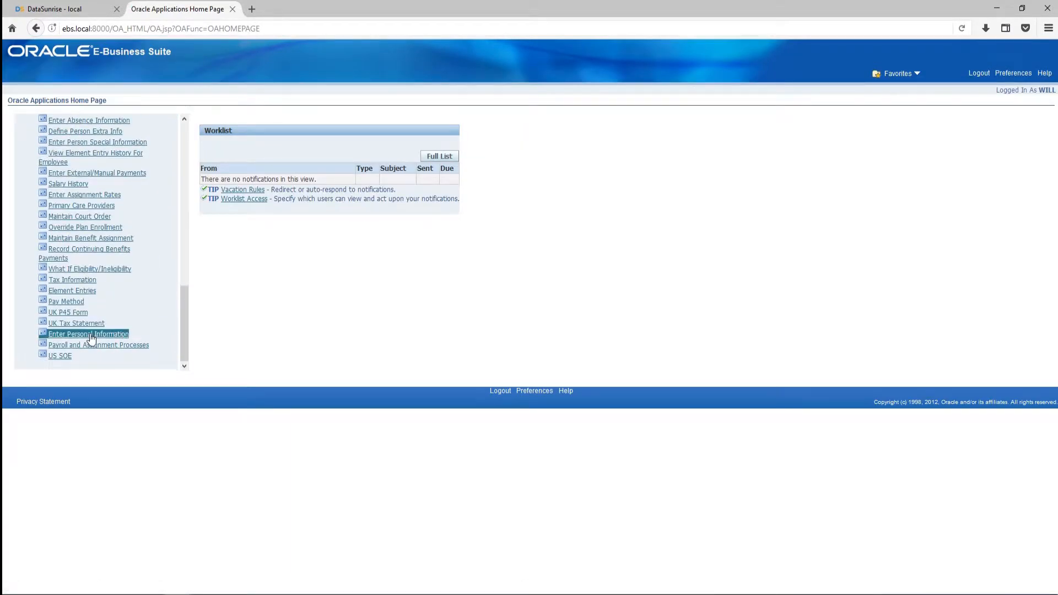
left_click(110, 337)
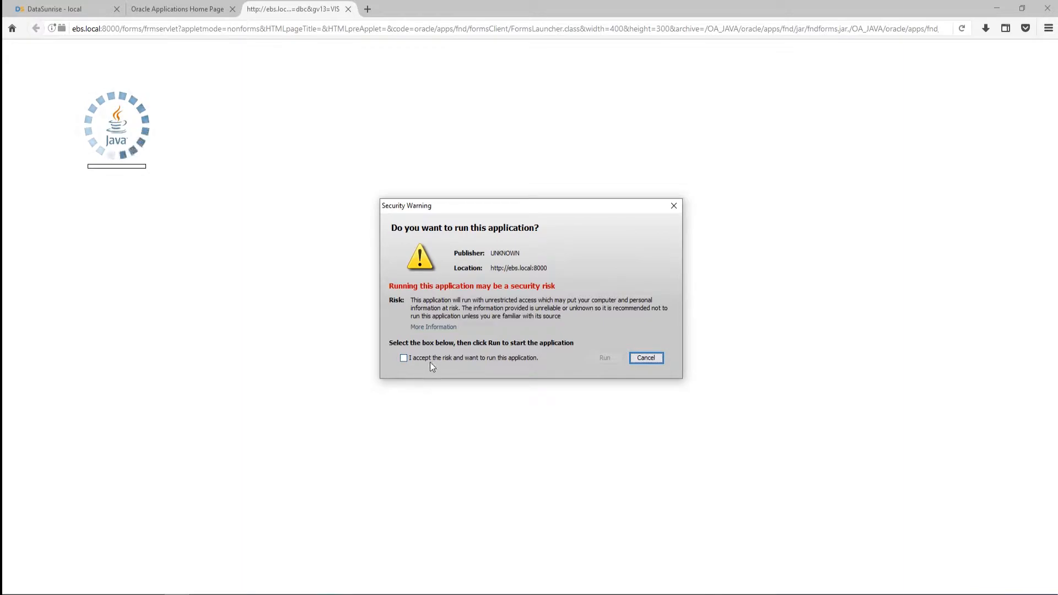
left_click(429, 359)
left_click(604, 357)
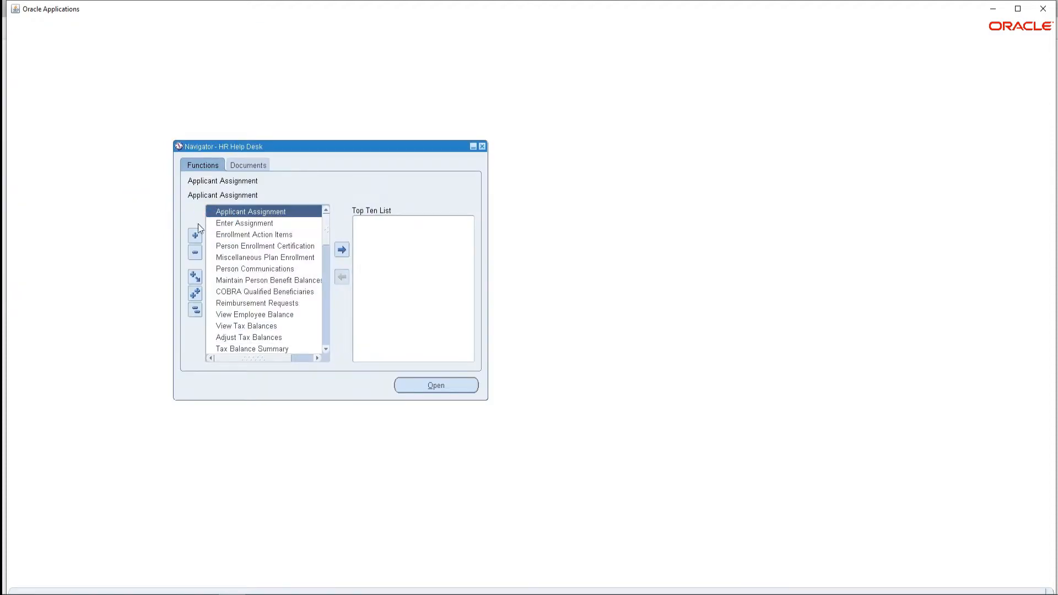
Step: Find the employee by employee number and examine the name and social security fields
left_click(200, 212)
type("2")
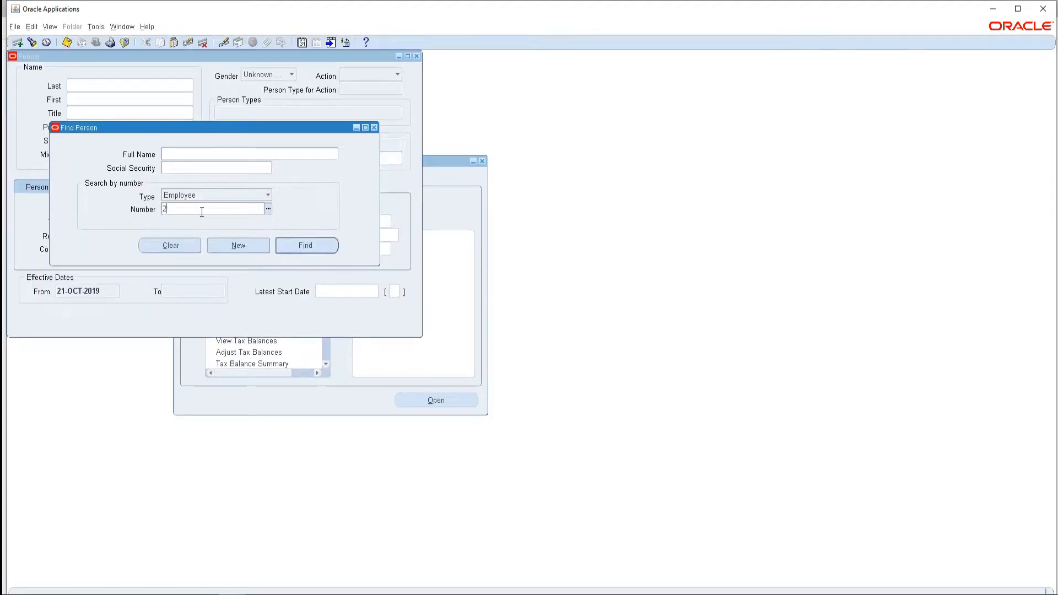
type("51")
left_click(293, 243)
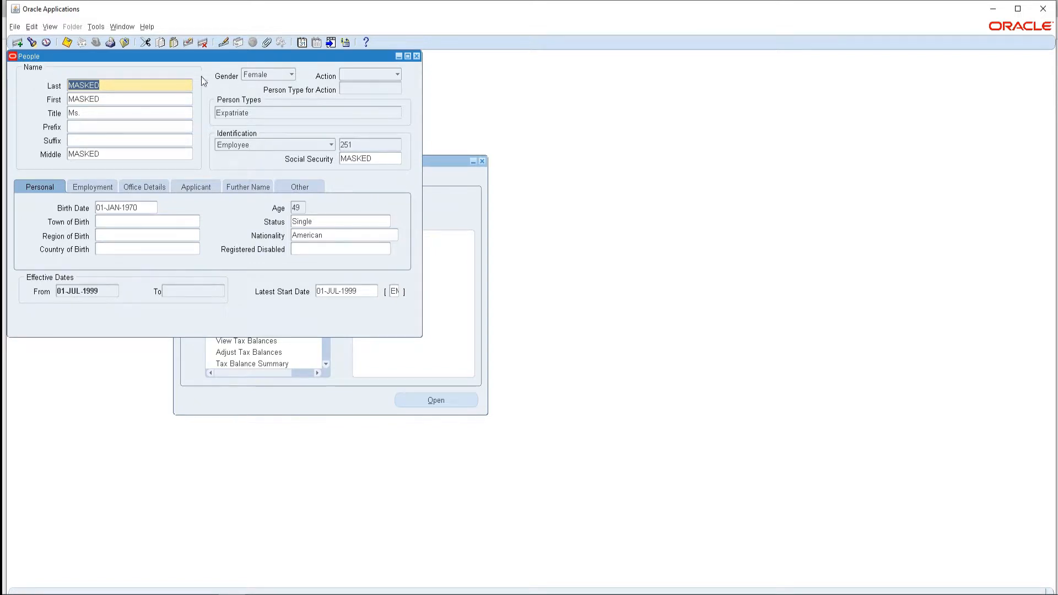
left_click(160, 86)
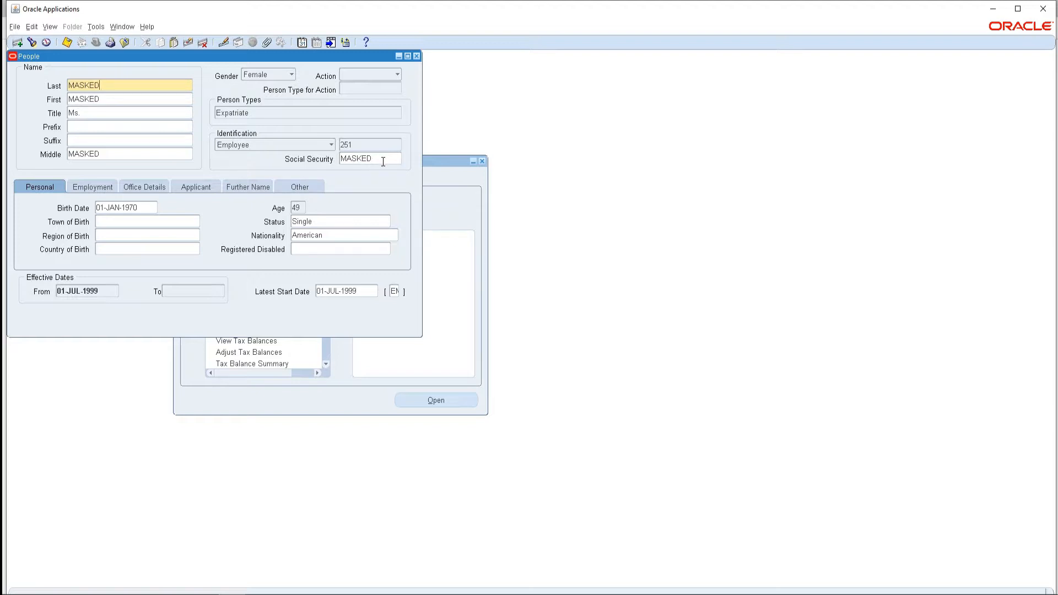
Step: Switch to the other Firefox window and log in to Oracle E-Business Suite with its prefilled credentials
left_click(177, 593)
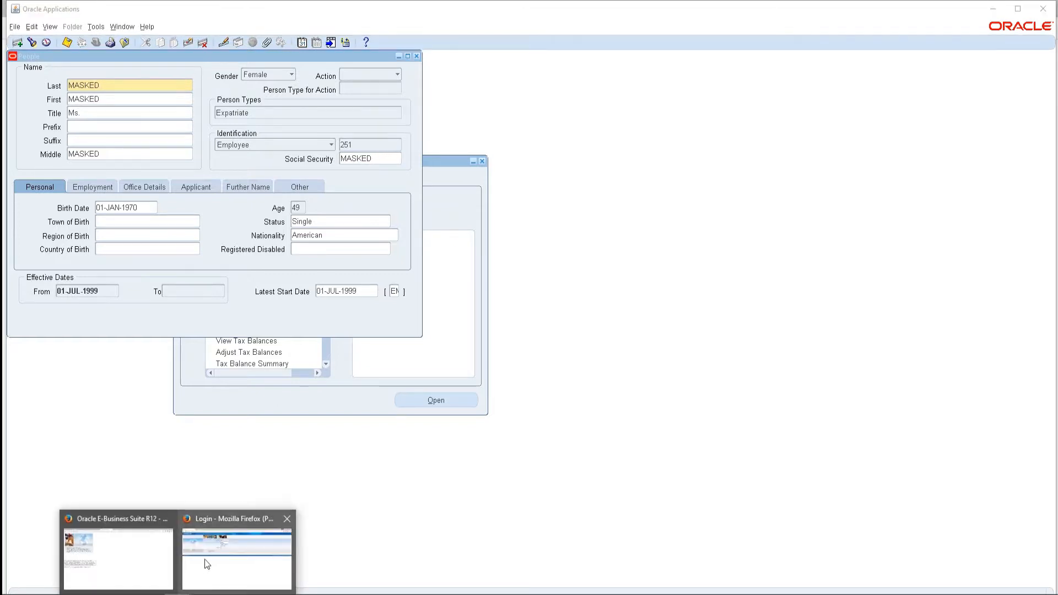
left_click(207, 563)
left_click(389, 155)
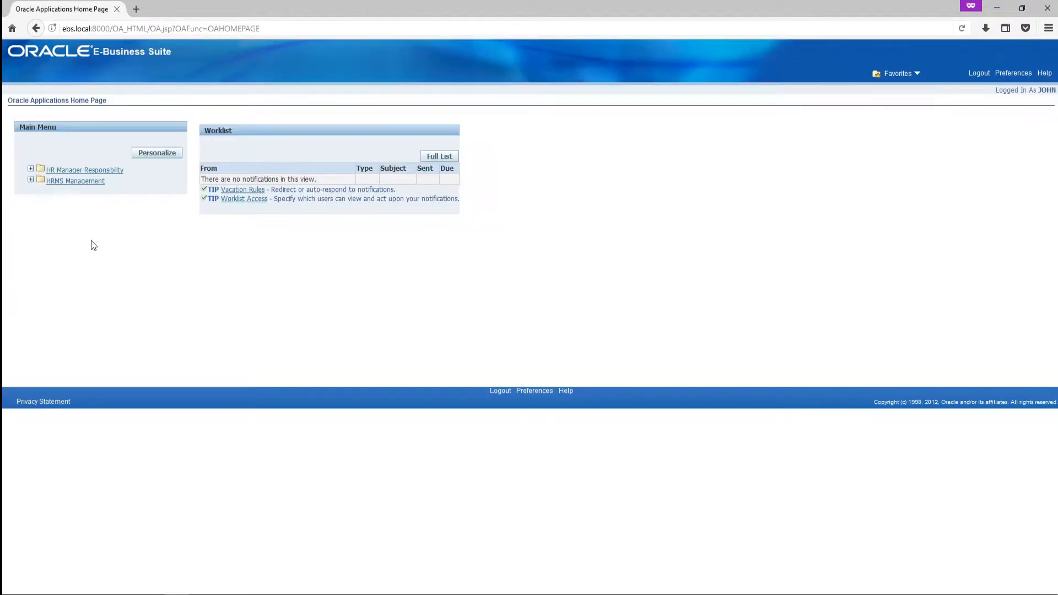
Step: Open the person form from the People folder of HRMS Manager and look up the same employee by employee number
left_click(30, 180)
left_click(42, 191)
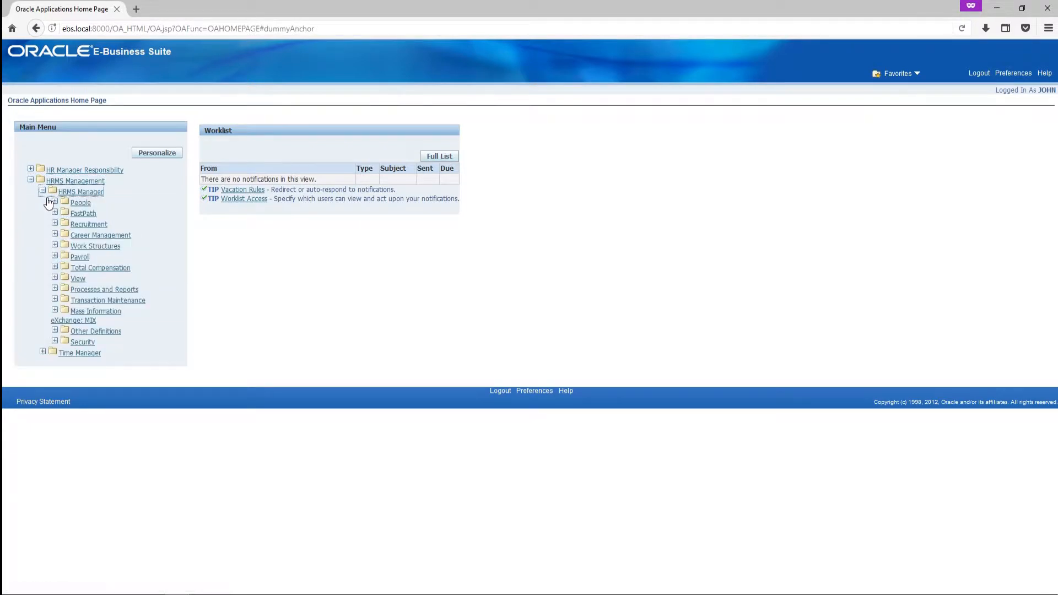
left_click(54, 202)
left_click(99, 213)
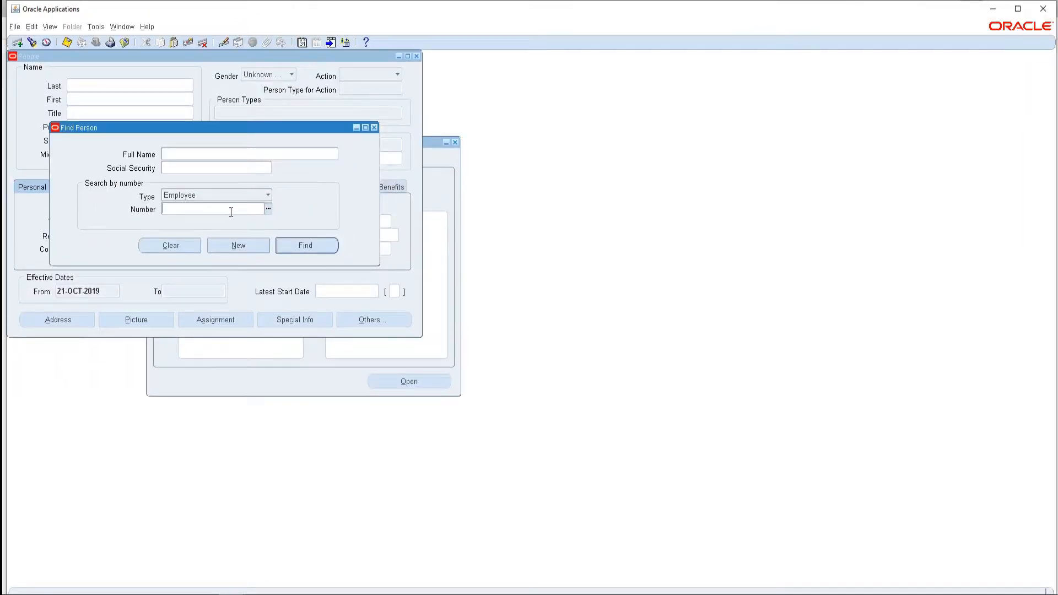
type("251")
left_click(324, 246)
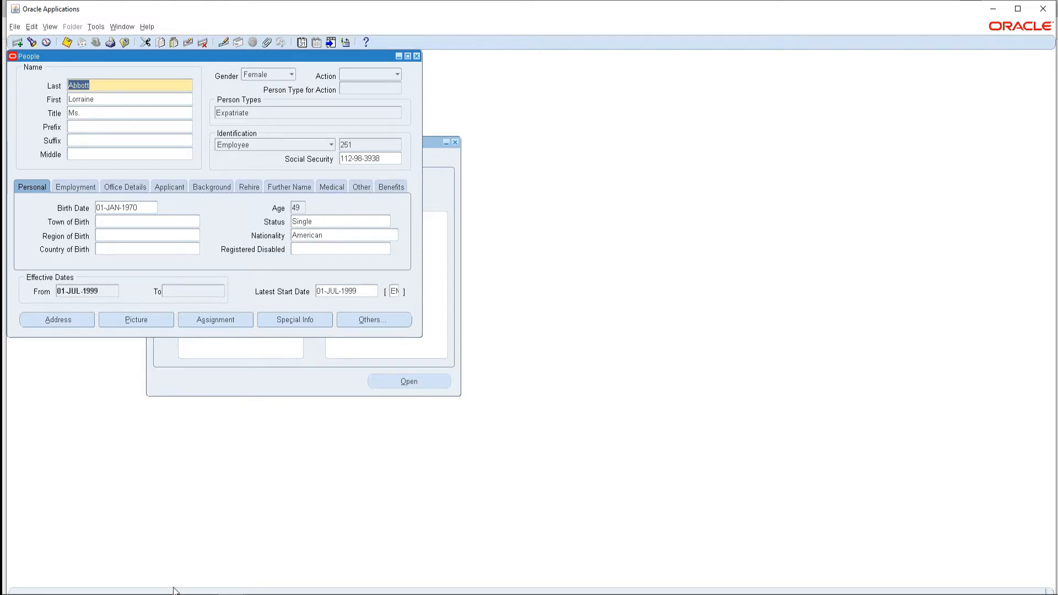
Step: Switch back to DataSunrise and review the dynamic masking events
mouse_move(173, 585)
left_click(112, 546)
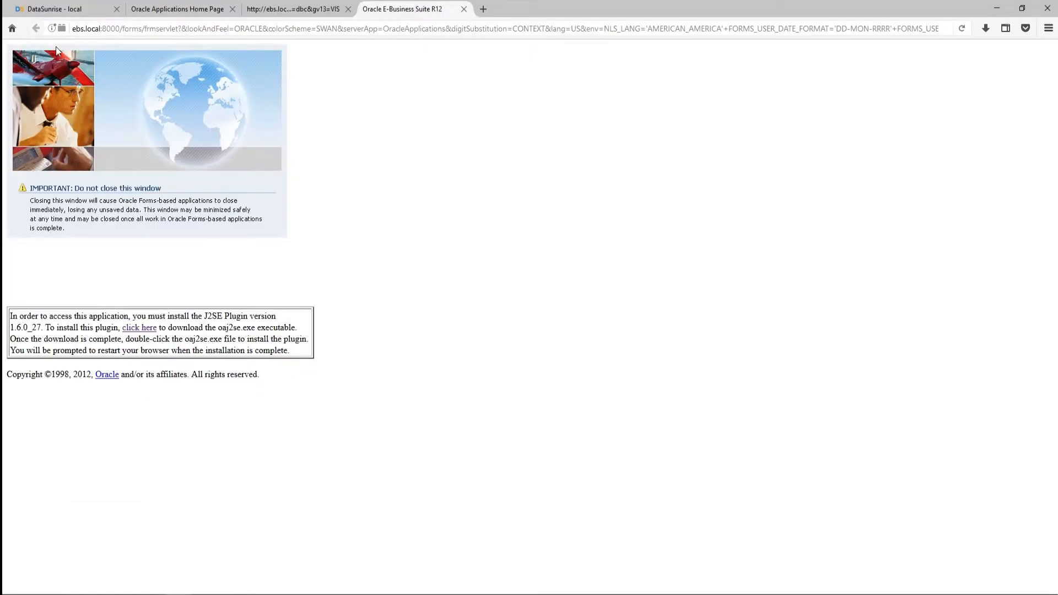
left_click(56, 6)
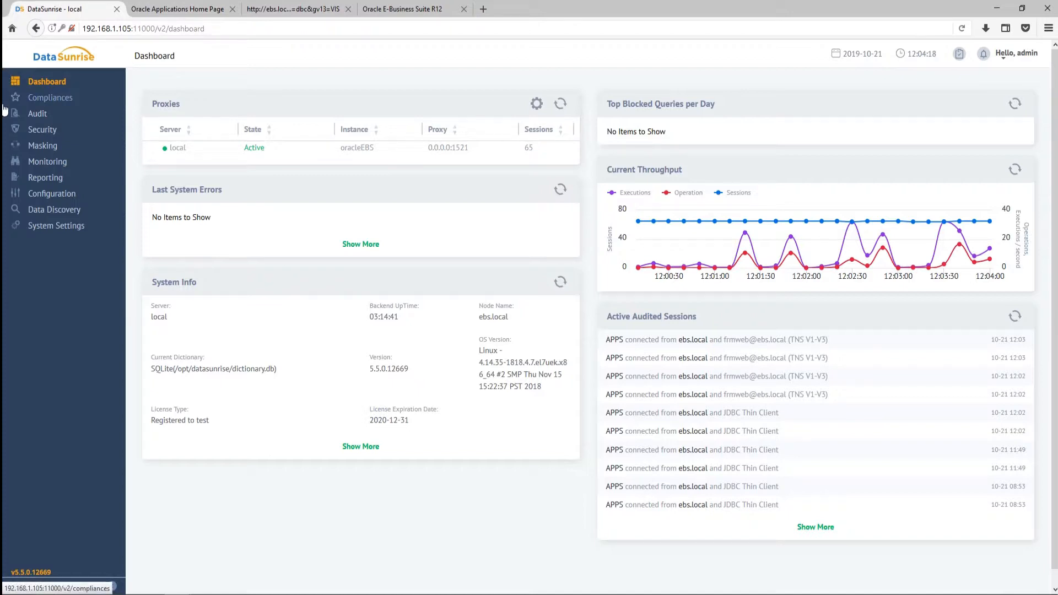
mouse_move(50, 146)
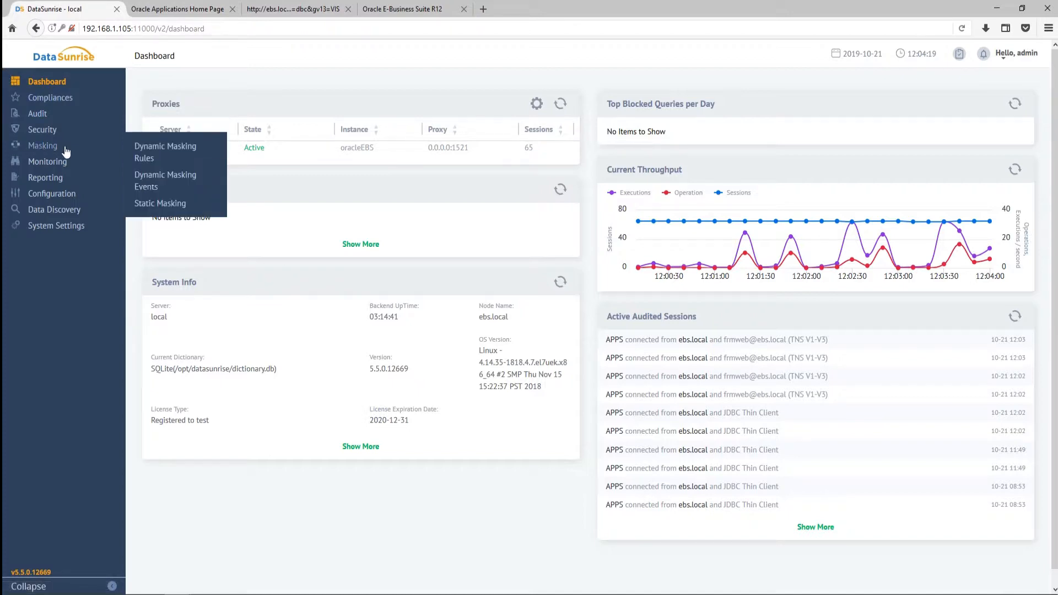
left_click(178, 182)
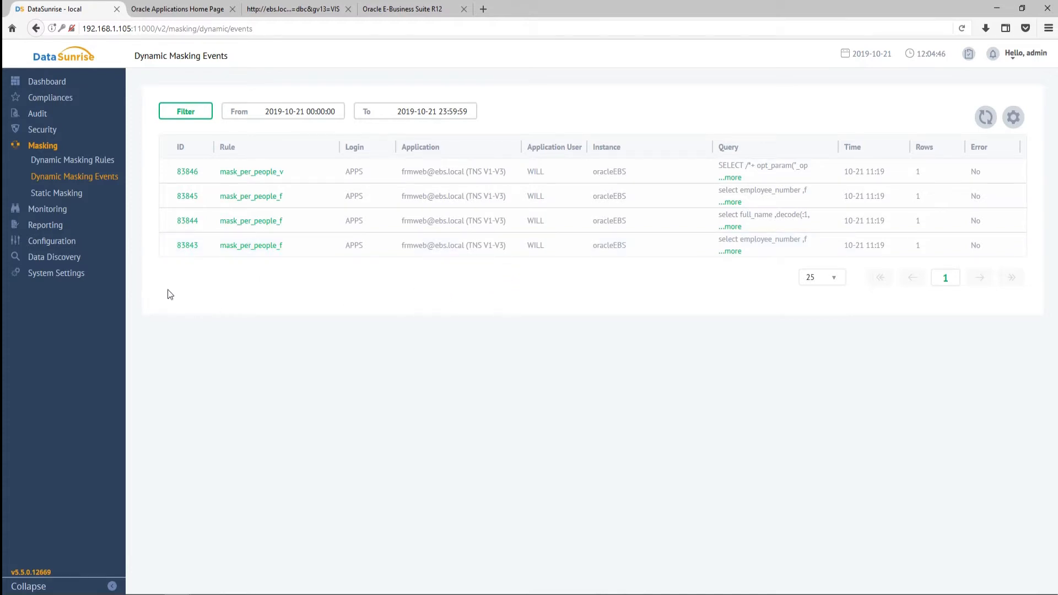
Step: Open the audit Transactional Trails and set up a filter where Application User contains either of the two application usernames
mouse_move(55, 112)
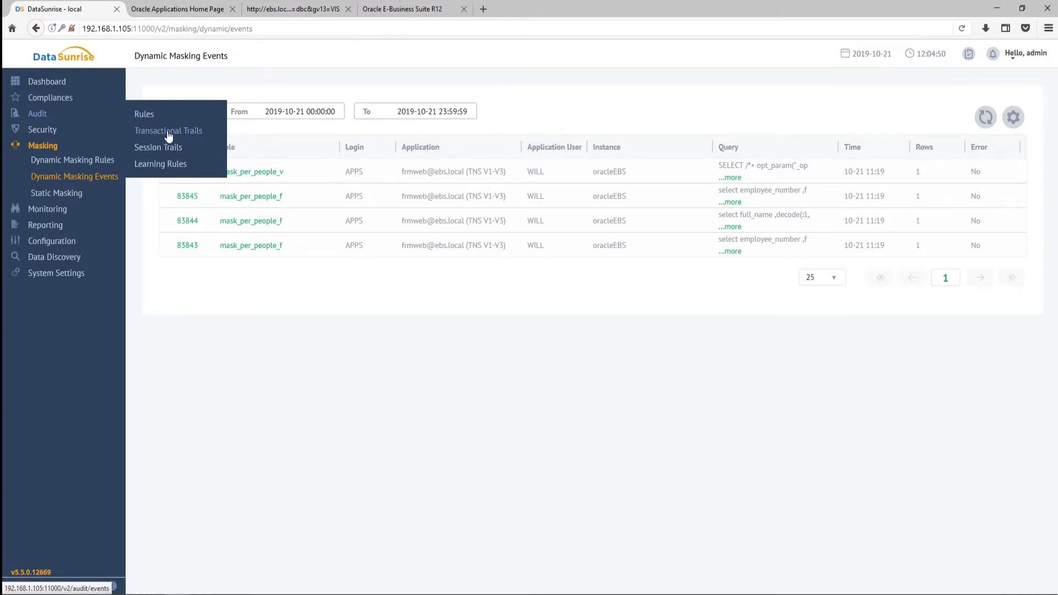
left_click(196, 132)
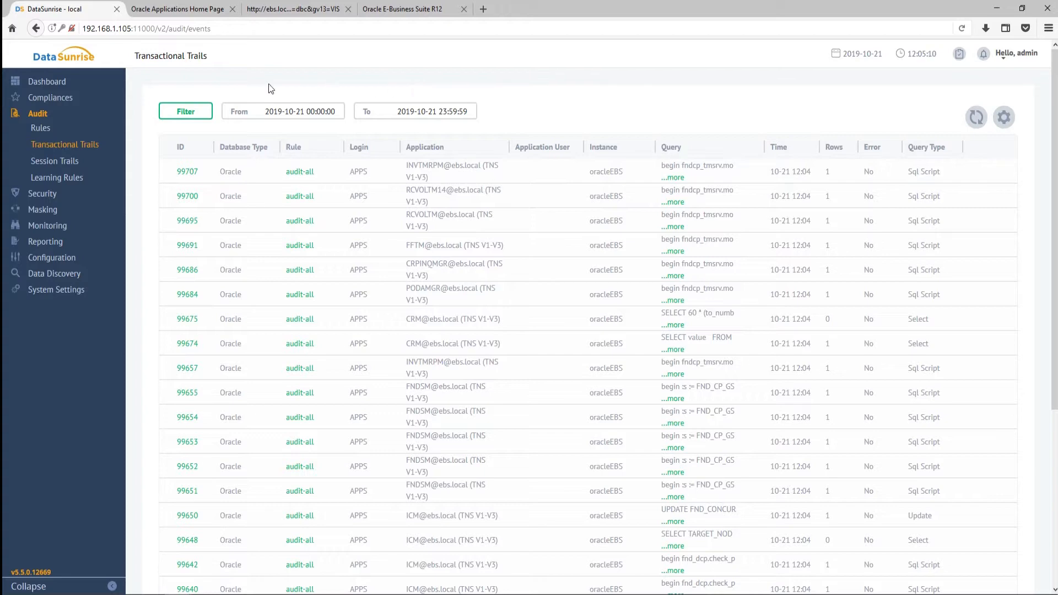
left_click(195, 115)
left_click(297, 165)
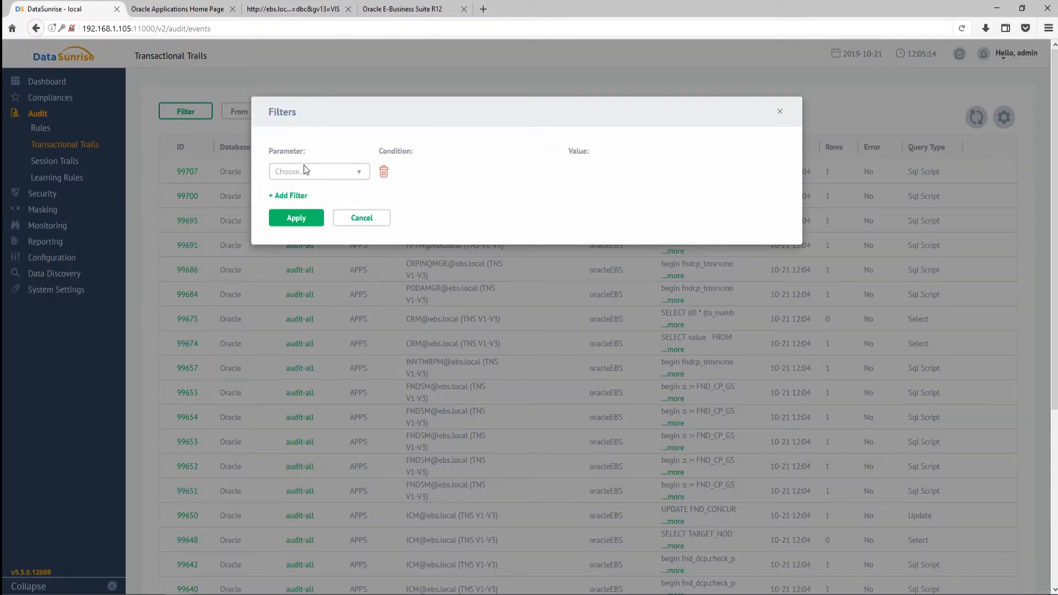
left_click(338, 177)
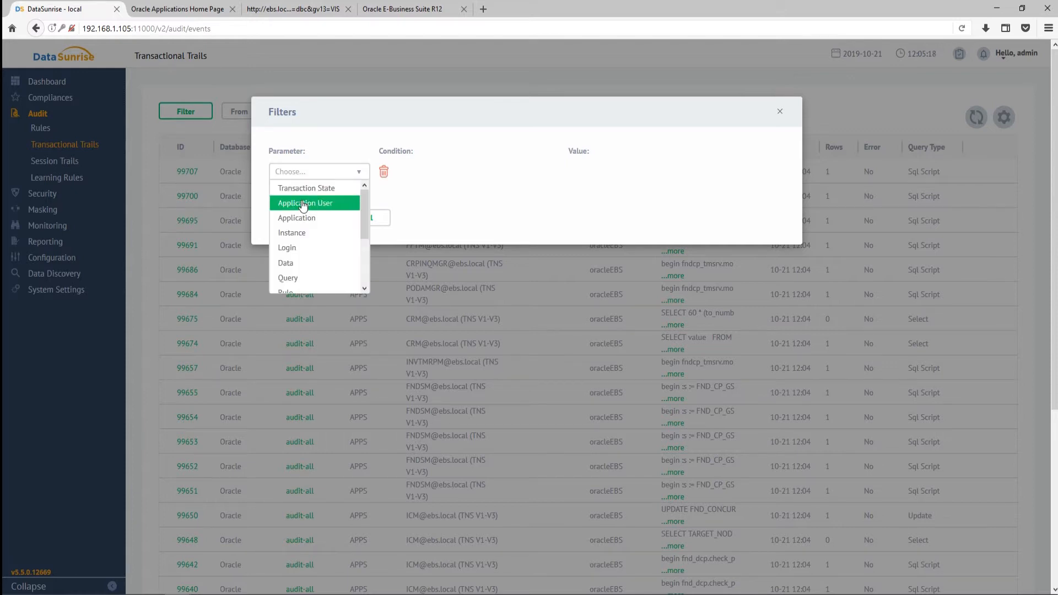
left_click(309, 201)
left_click(417, 172)
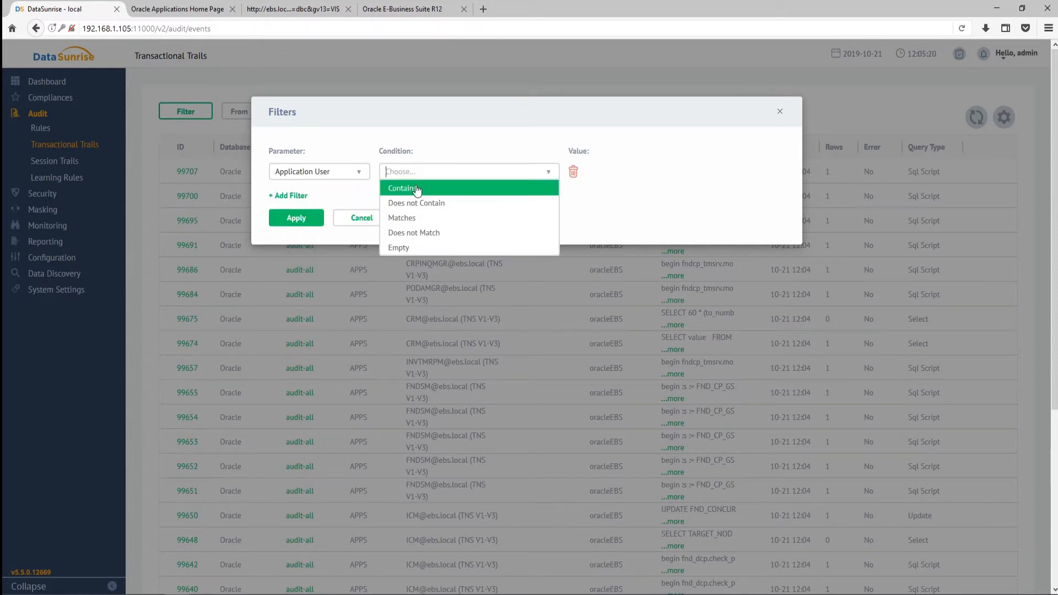
left_click(416, 187)
left_click(628, 170)
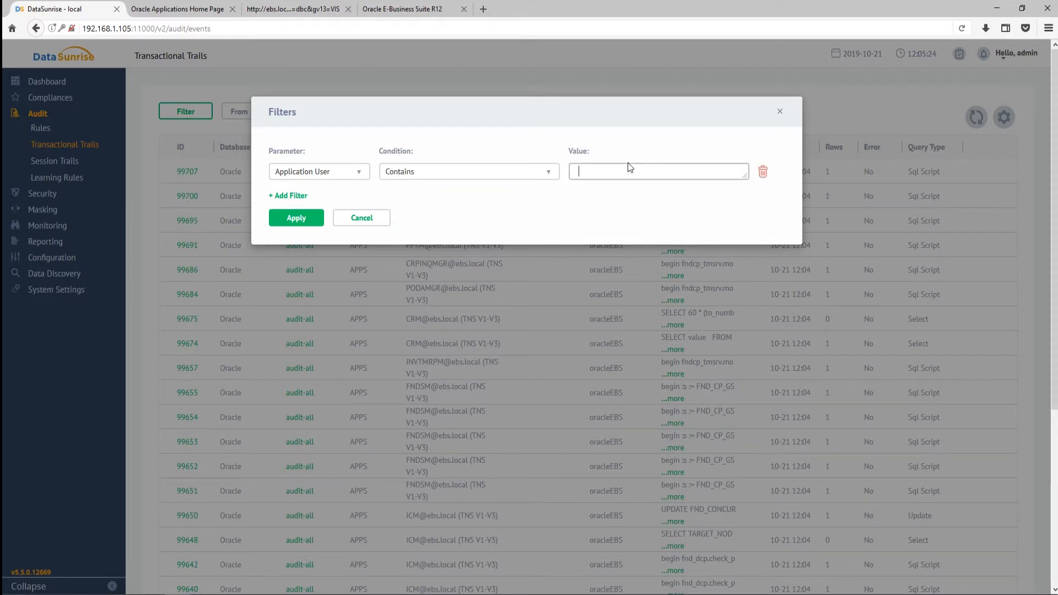
type("JOHN")
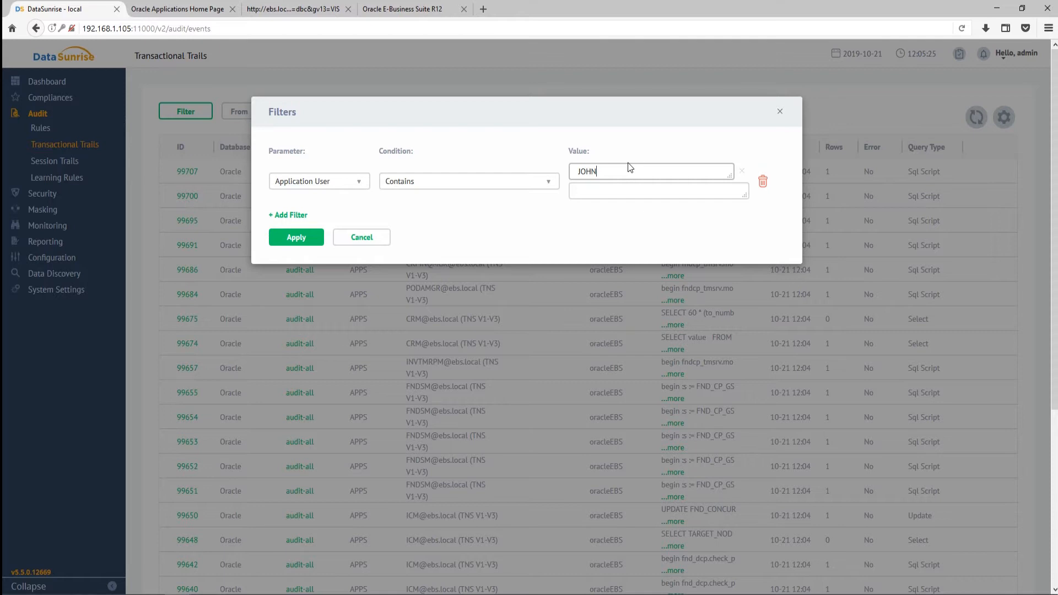
left_click(637, 190)
type("WILL")
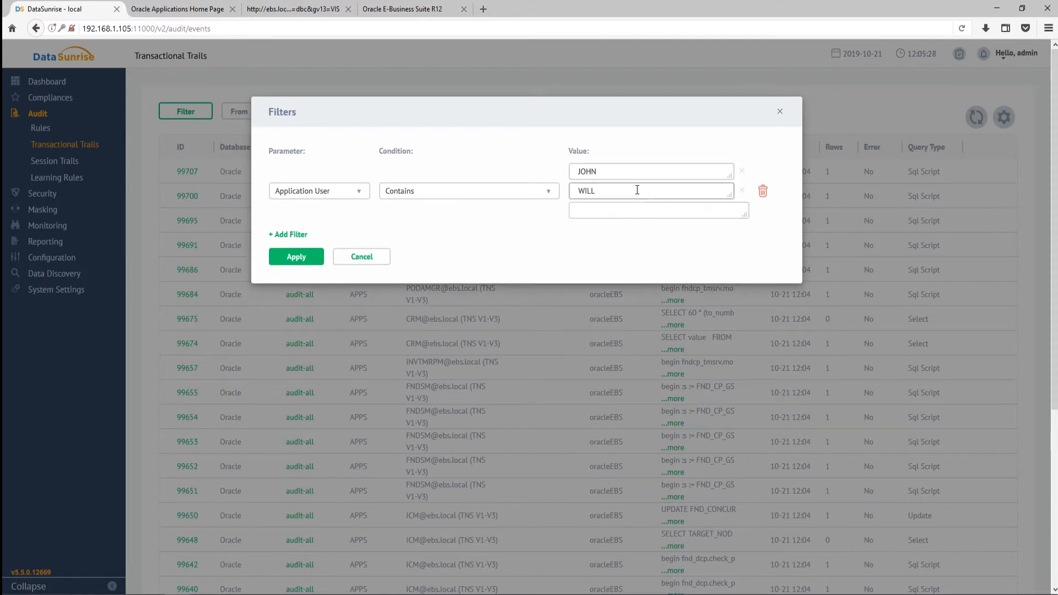
Step: Add a second filter where Query contains per_people_v and apply both filters to the transactional trails
left_click(296, 234)
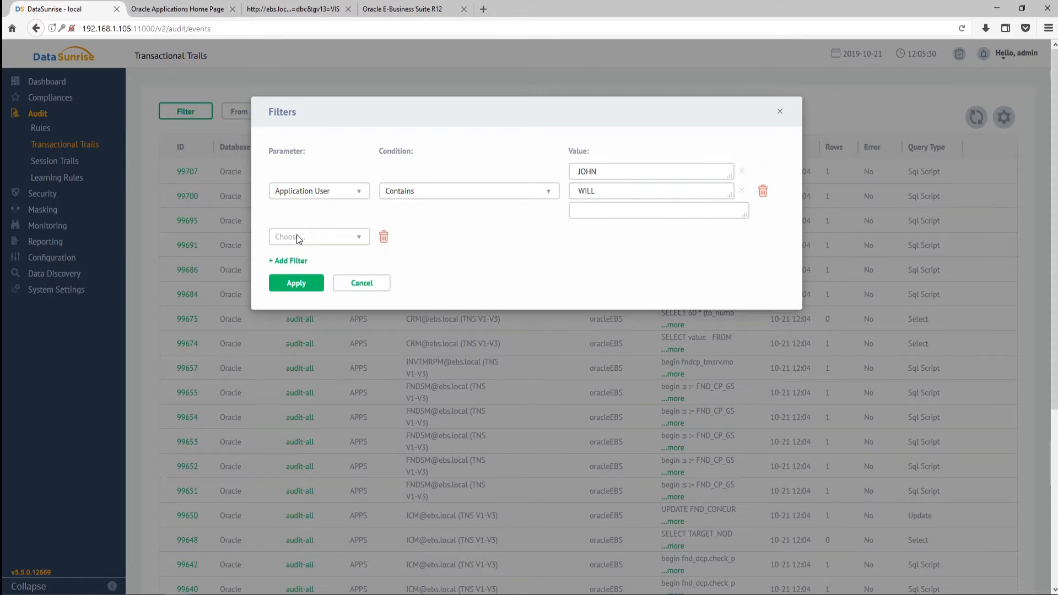
left_click(315, 238)
scroll(301, 292, "down", 2)
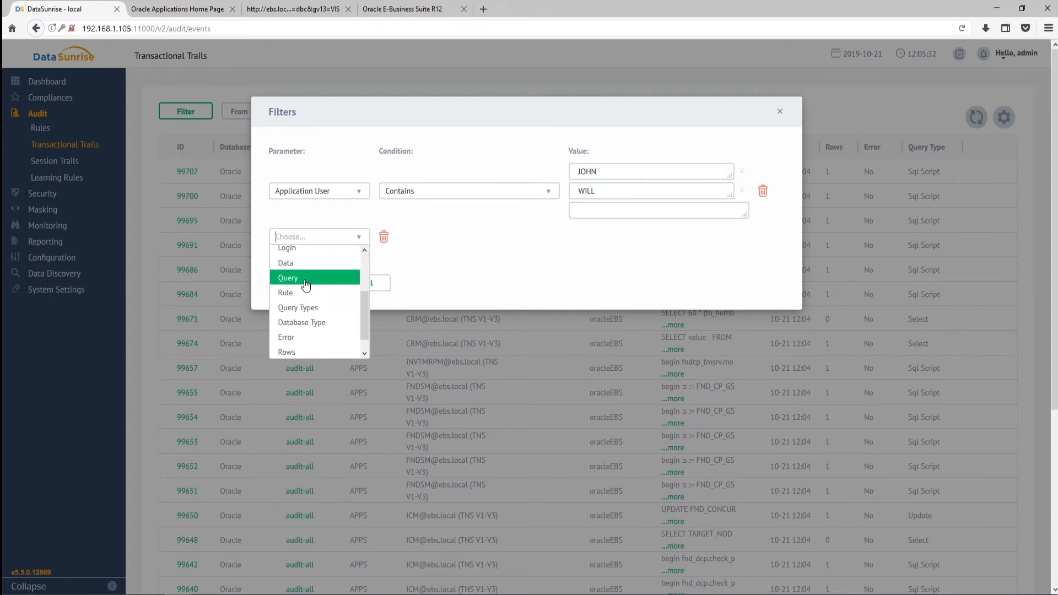
left_click(304, 281)
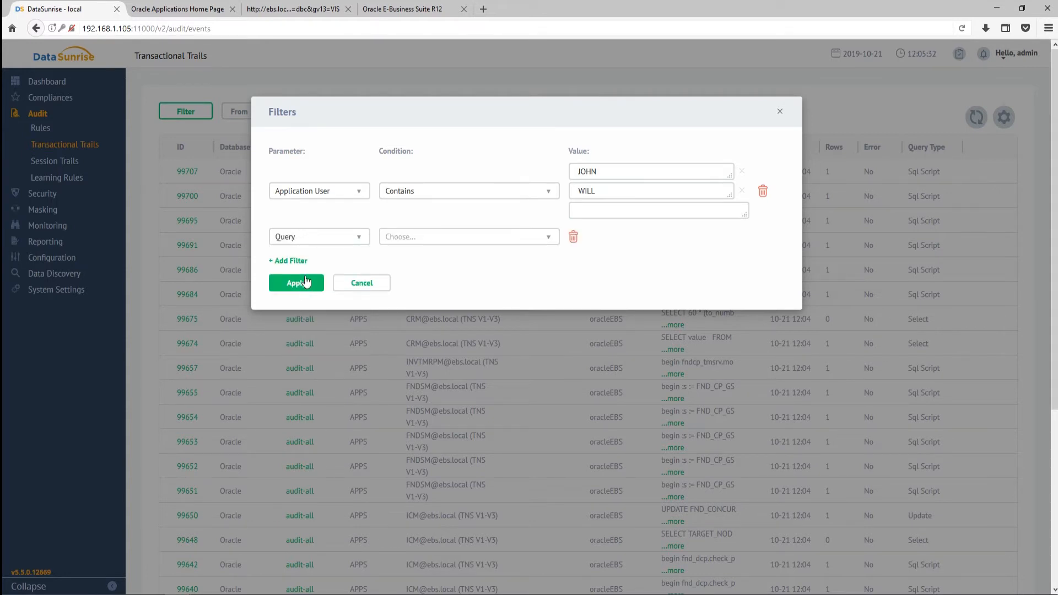
left_click(477, 243)
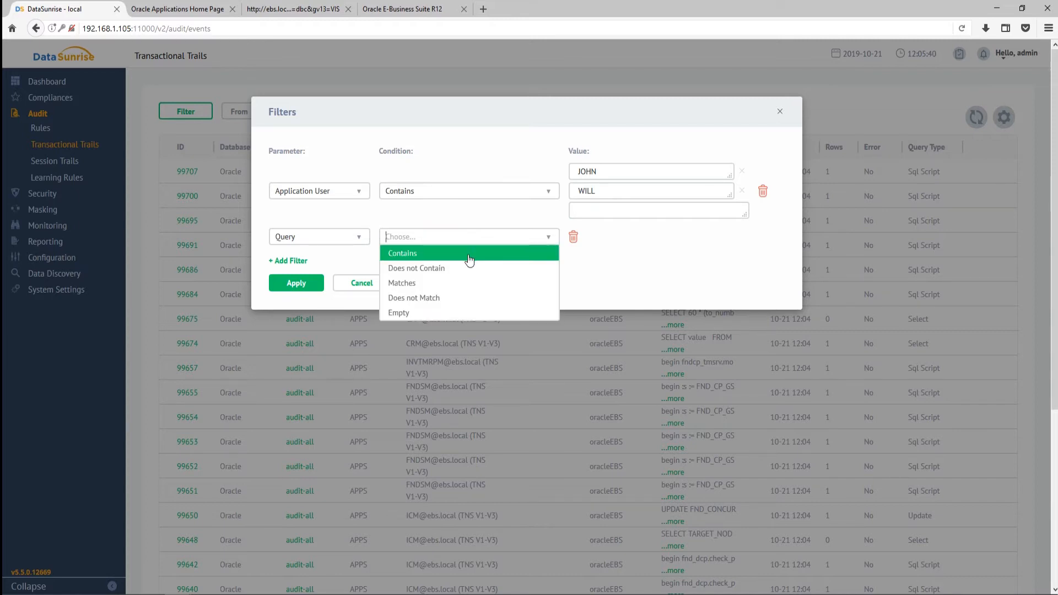
left_click(471, 253)
left_click(647, 240)
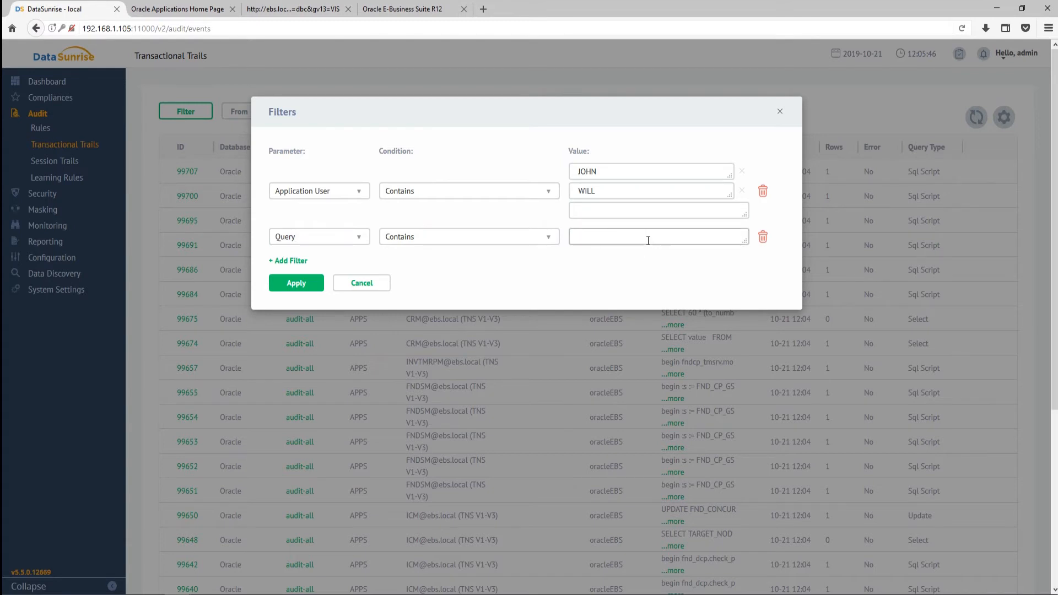
type("per")
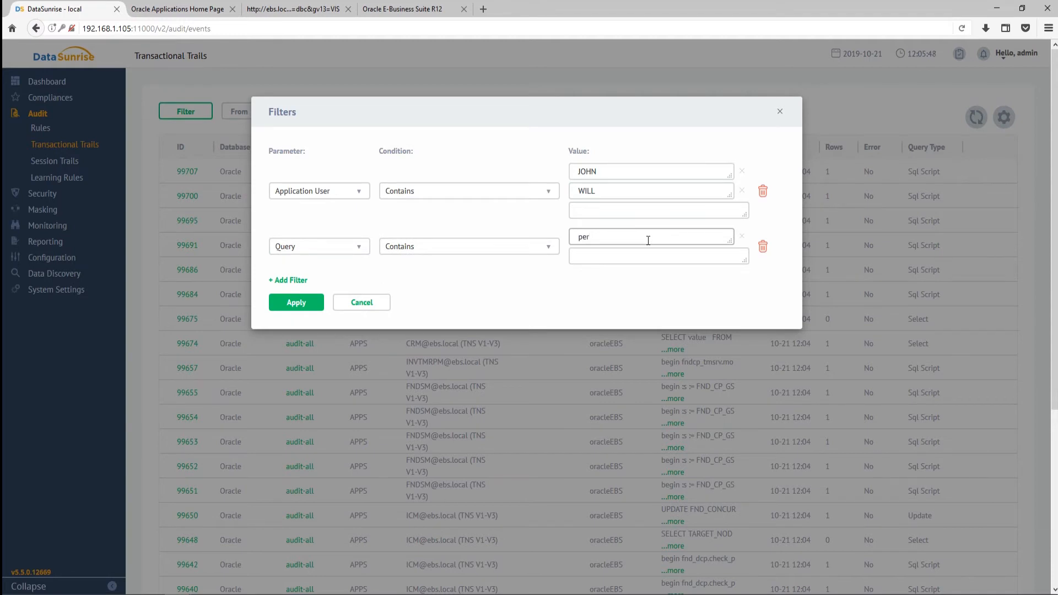
type("_people_v")
left_click(292, 304)
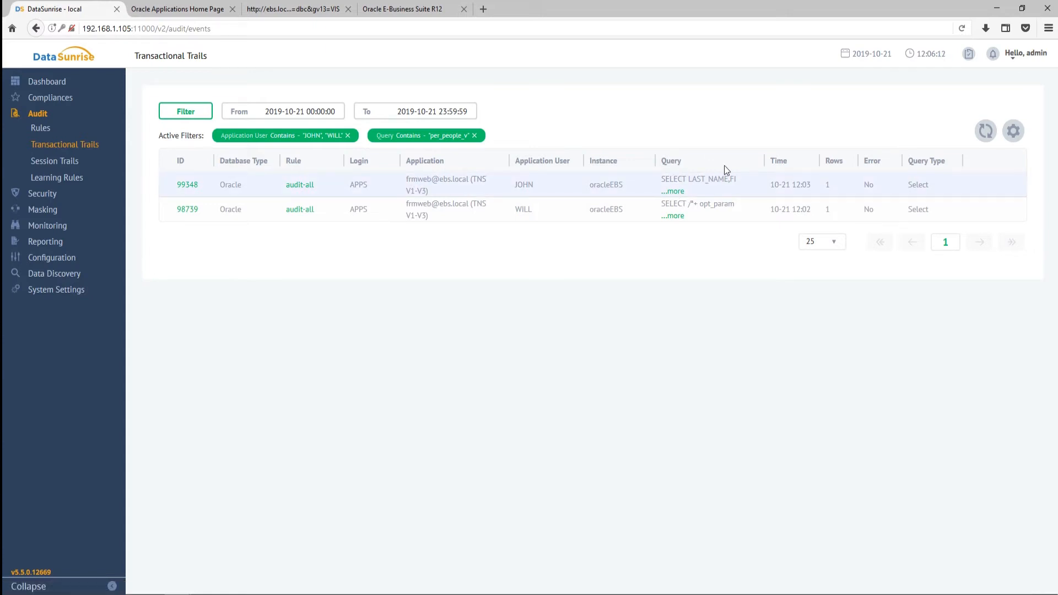
Step: Examine the session info and query text of the first filtered audit event and return to the Dashboard
left_click(190, 187)
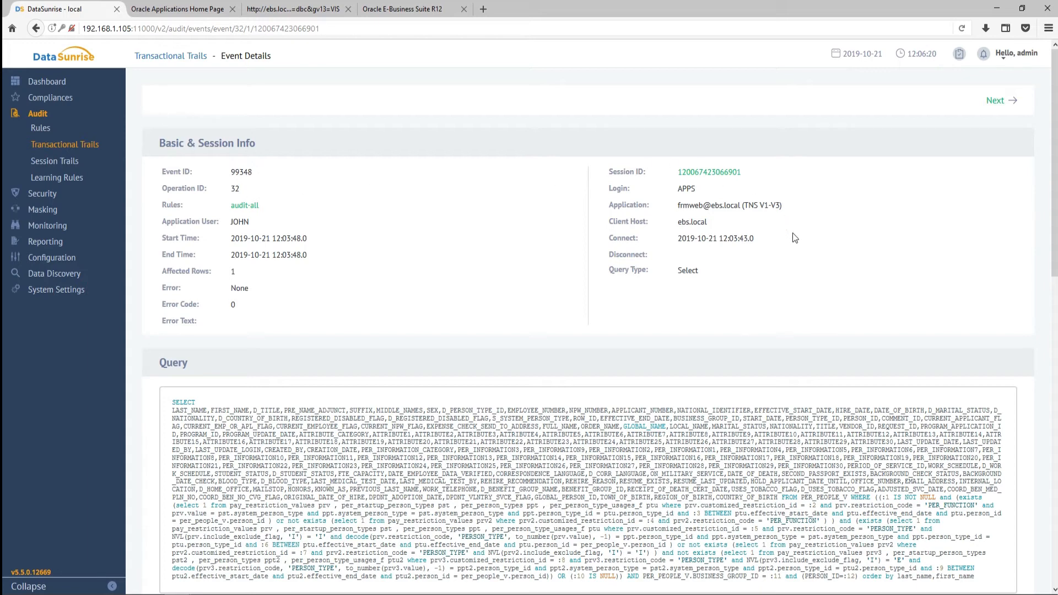
scroll(345, 339, "down", 3)
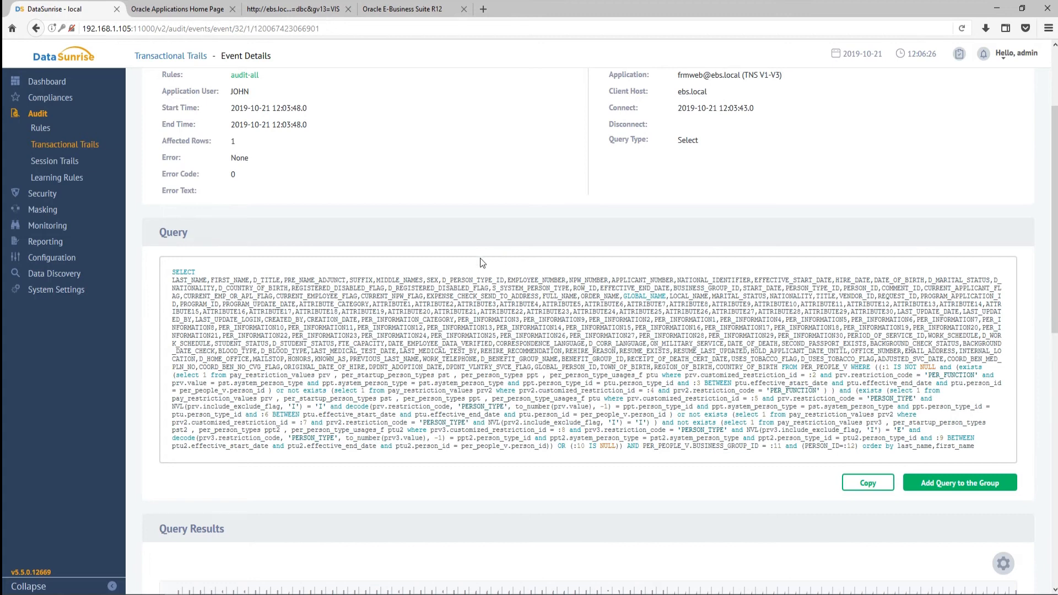
scroll(474, 274, "up", 2)
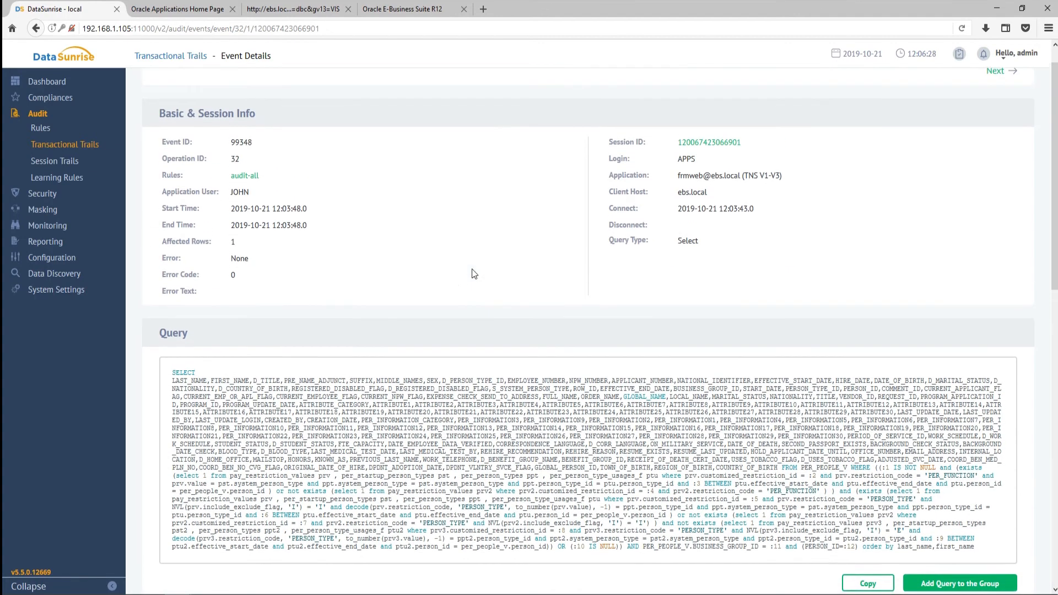
left_click(57, 87)
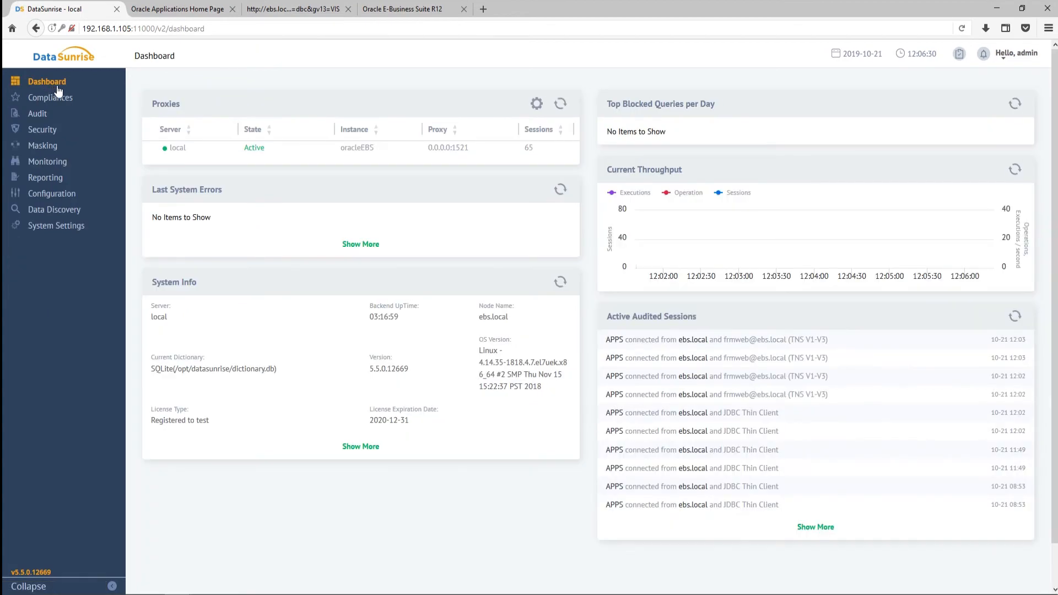